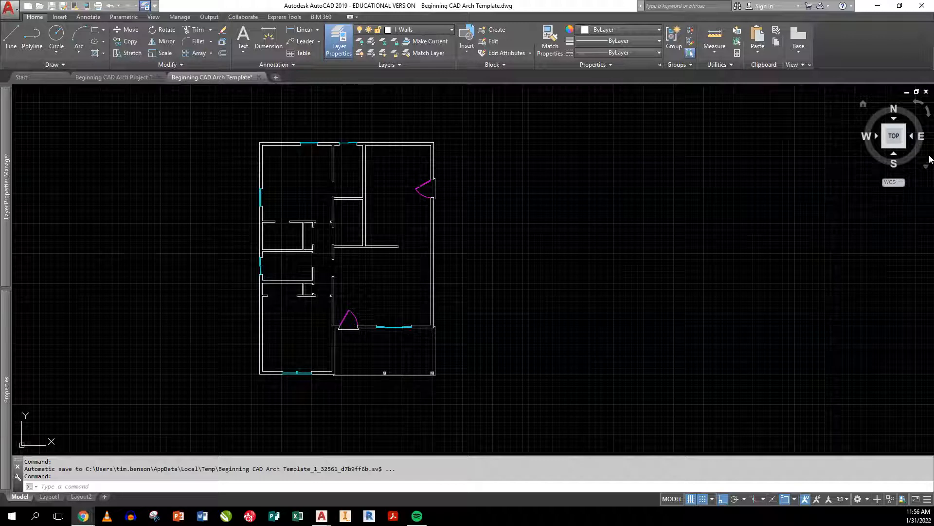
- Draw an open polyline landing outside the east exterior door with 36", 48" and 36" sides
scroll(441, 172, up, 4)
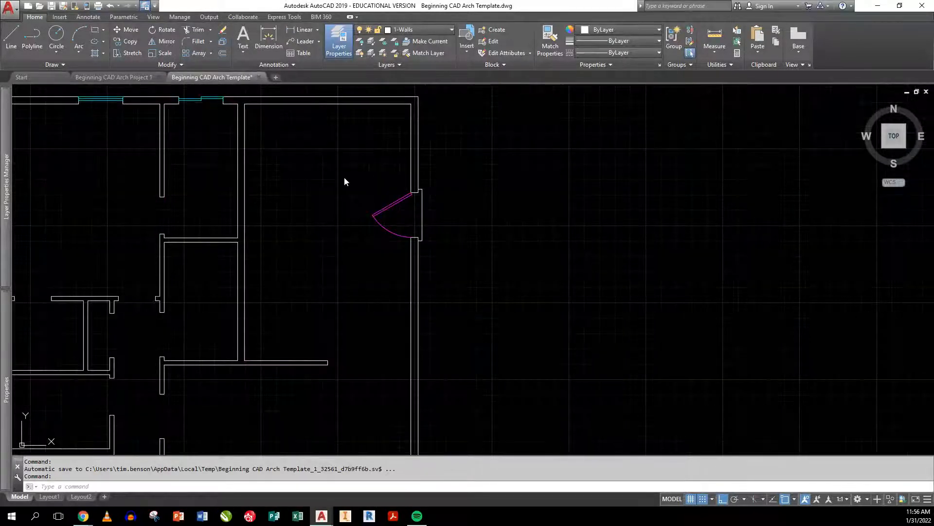
middle_drag(462, 234, 399, 235)
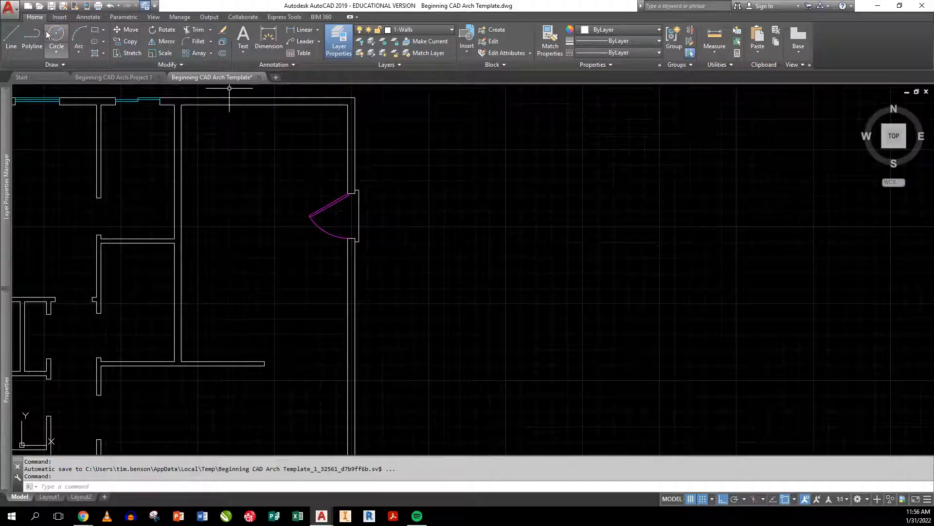
click(33, 38)
click(373, 162)
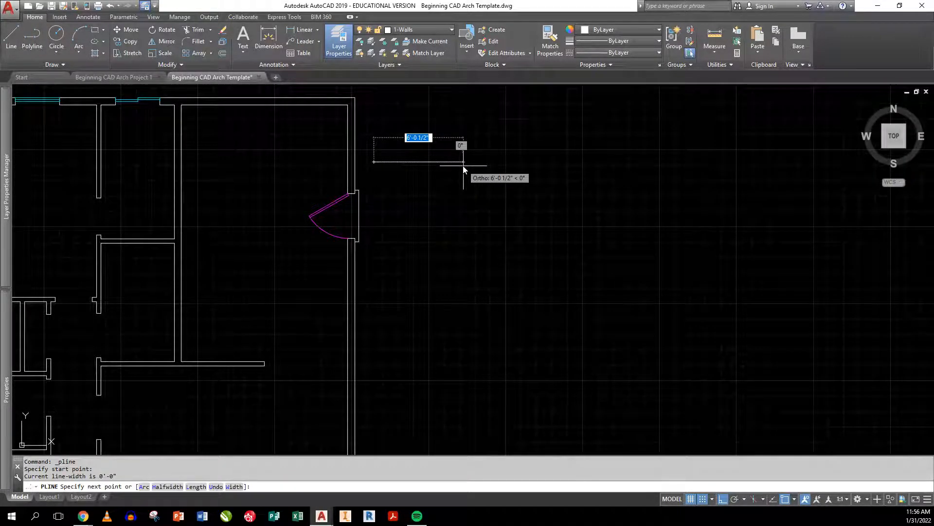
text(36)
key(Return)
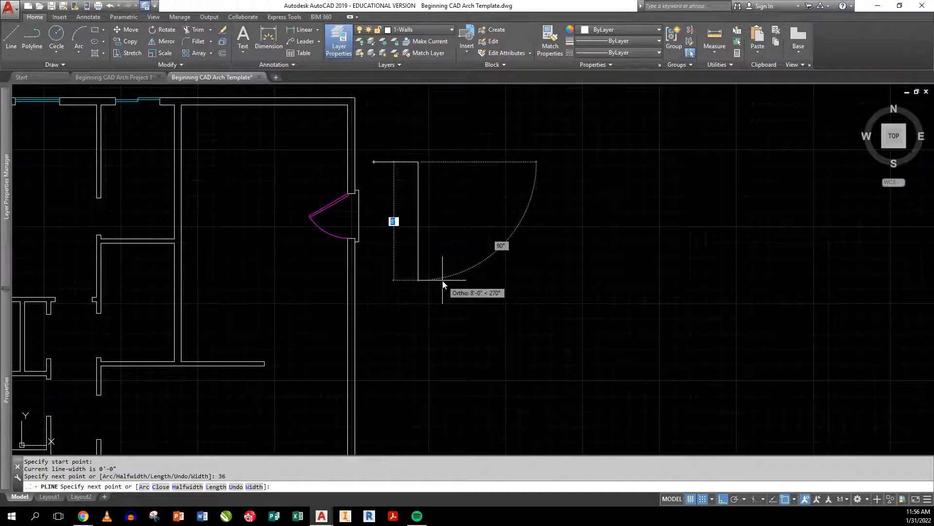
text(48)
key(Return)
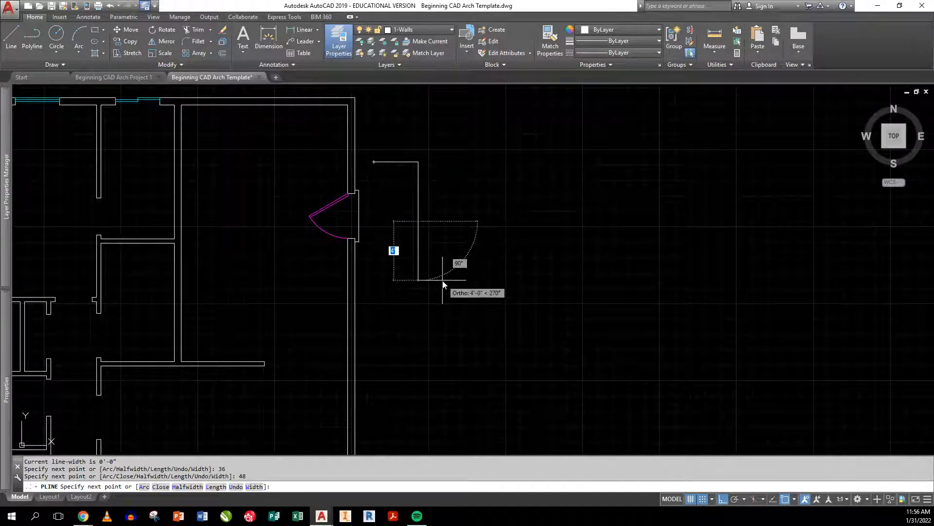
text(36)
key(Return)
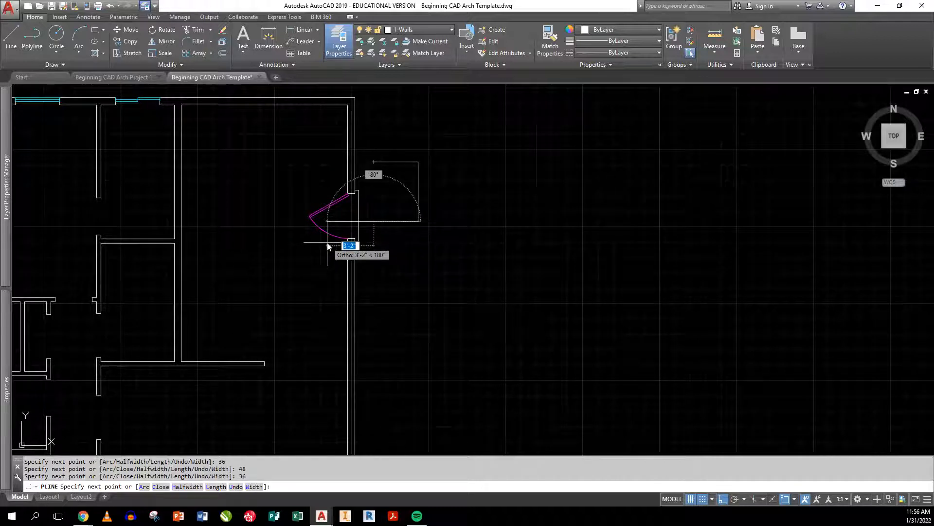
key(Return)
- Move the landing polyline by its upper open end onto the upper outer corner of the east door's threshold
text(m)
key(Return)
click(424, 176)
click(416, 165)
key(Return)
click(377, 165)
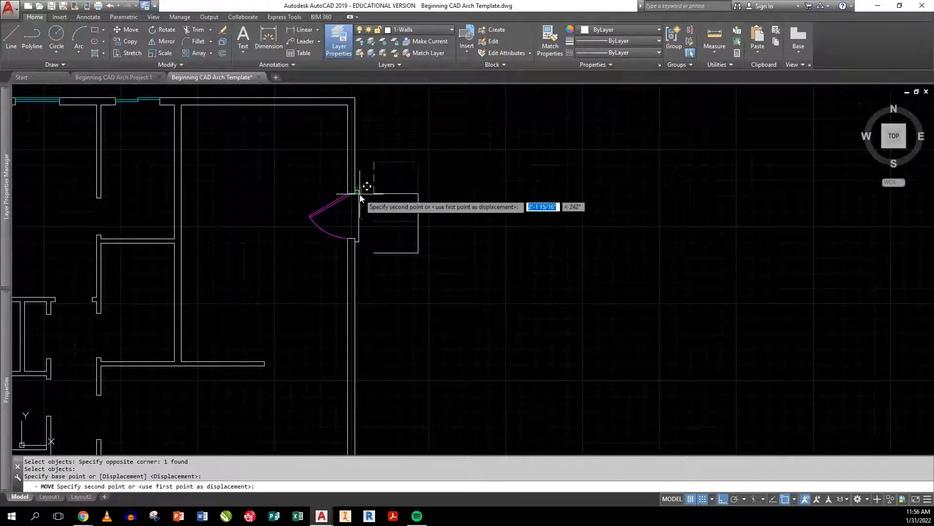
click(360, 189)
- Move the landing 3" west so its open ends meet the outer face of the exterior wall
scroll(392, 204, up, 4)
key(Return)
click(433, 202)
click(392, 156)
key(Return)
click(500, 251)
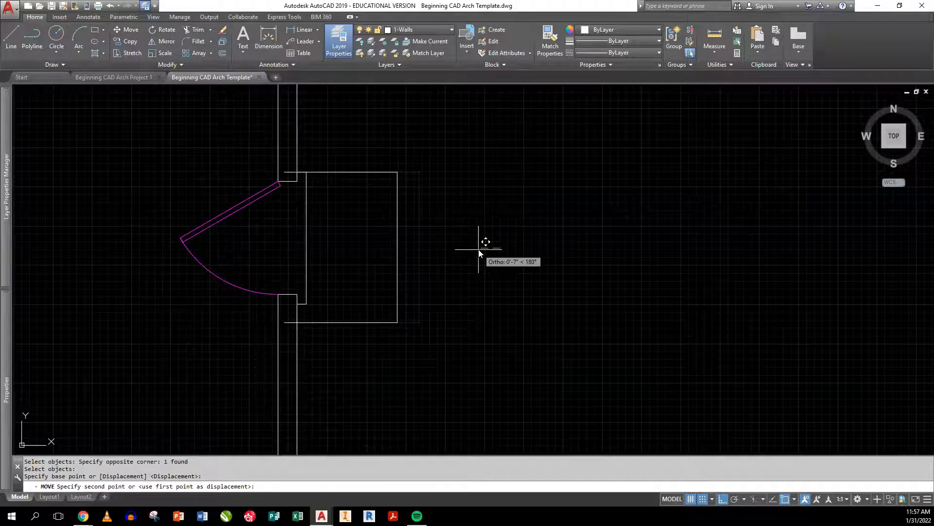
text(3)
key(Return)
- Move the landing 3" north to centre it on the door threshold
key(Return)
scroll(479, 252, up, 2)
click(477, 251)
click(357, 180)
key(Return)
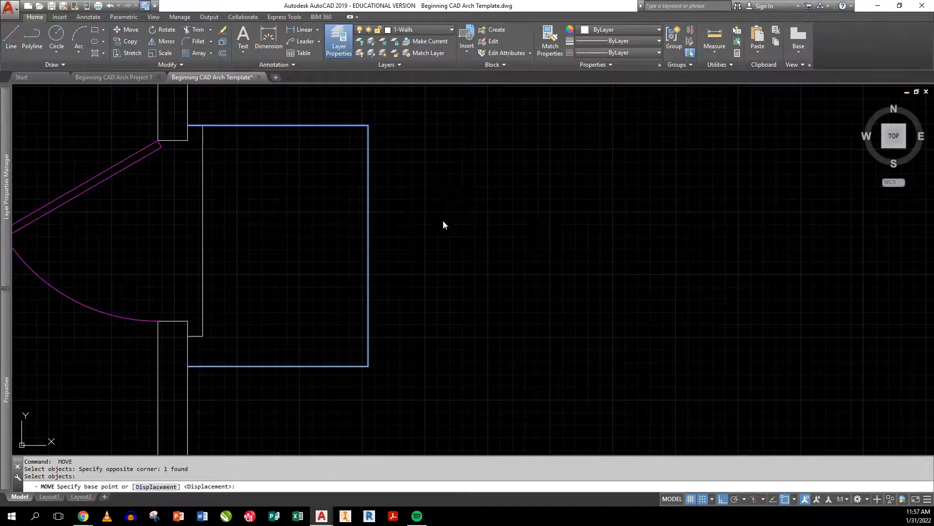
click(443, 220)
text(3)
key(Return)
- Draw an open polyline step from the landing's upper outer corner with 12", 36" and 12" sides
scroll(406, 202, down, 8)
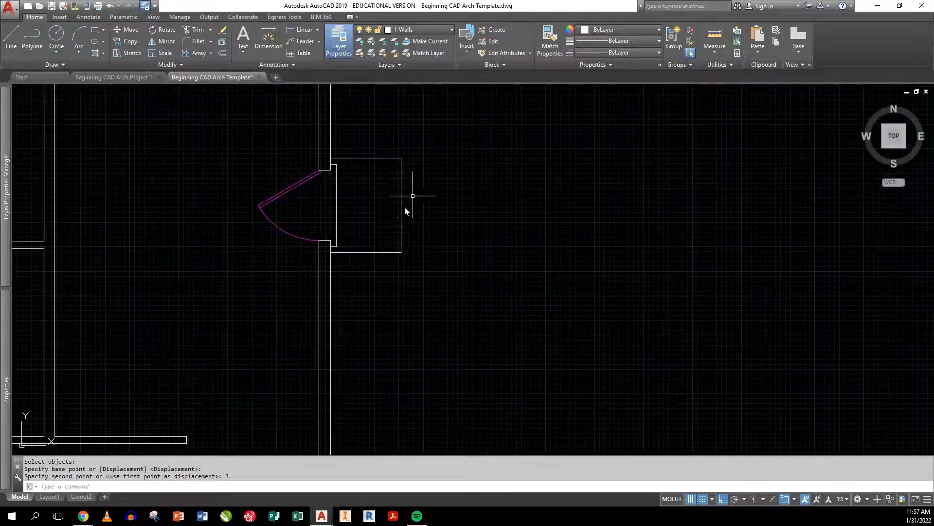
middle_drag(277, 335, 284, 299)
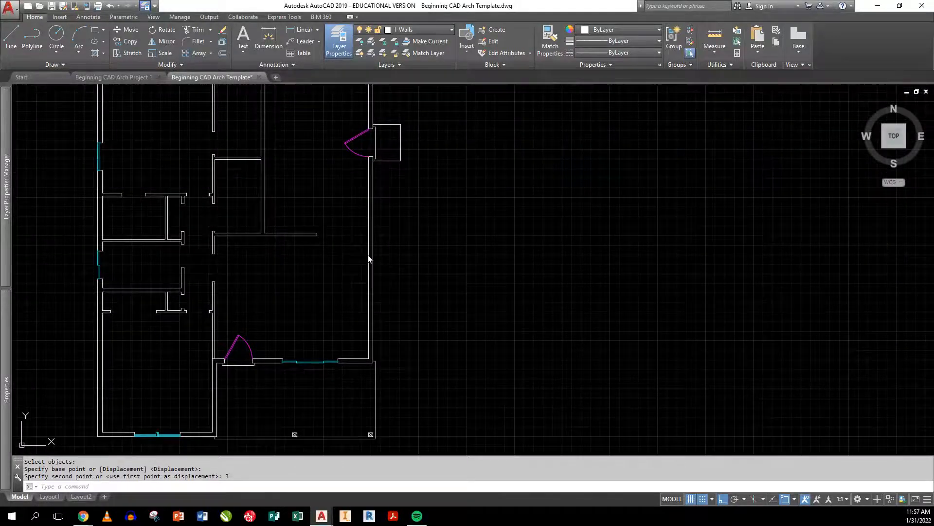
middle_drag(367, 258, 329, 290)
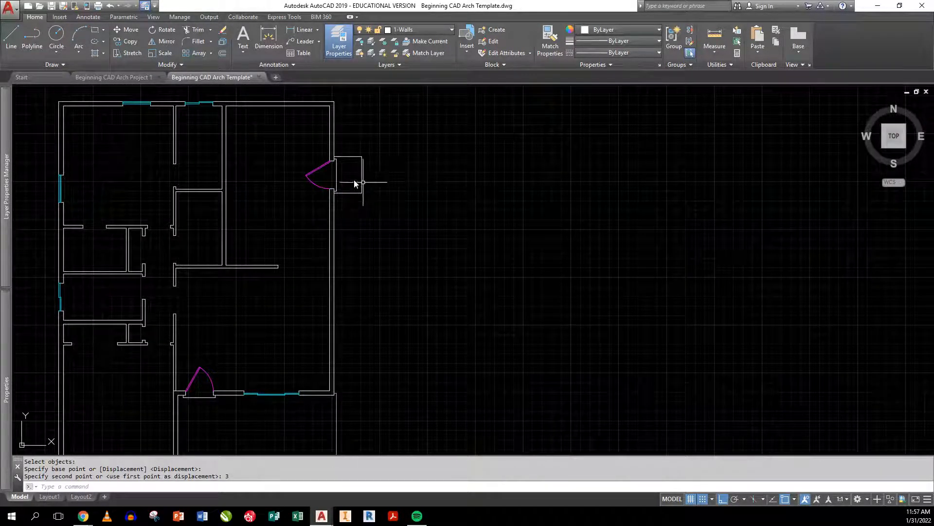
scroll(360, 183, up, 2)
scroll(351, 184, up, 2)
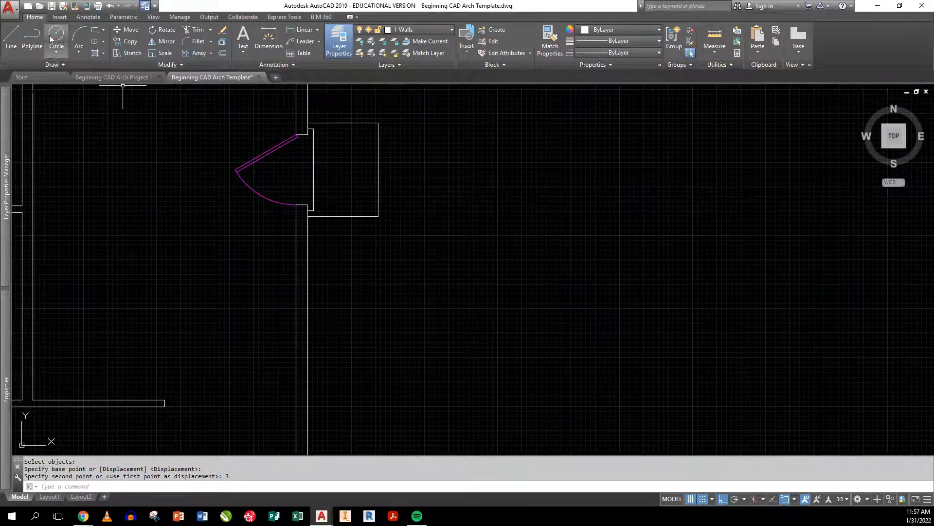
click(32, 37)
click(378, 123)
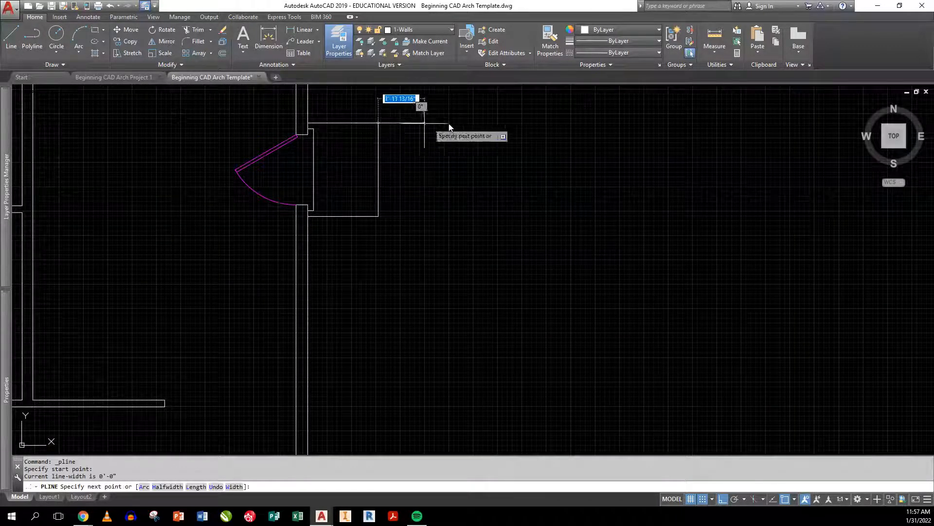
text(12)
key(Return)
text(36)
key(Return)
text(12)
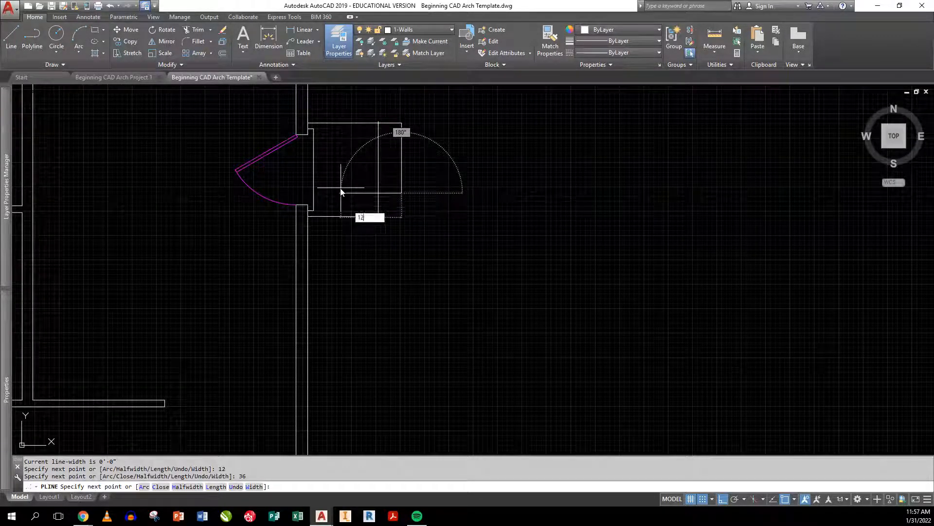
key(Return)
key(Return)
- Move the new step polyline 3" south along the landing's outer edge
text(m)
key(Return)
click(423, 189)
click(398, 169)
key(Return)
click(454, 176)
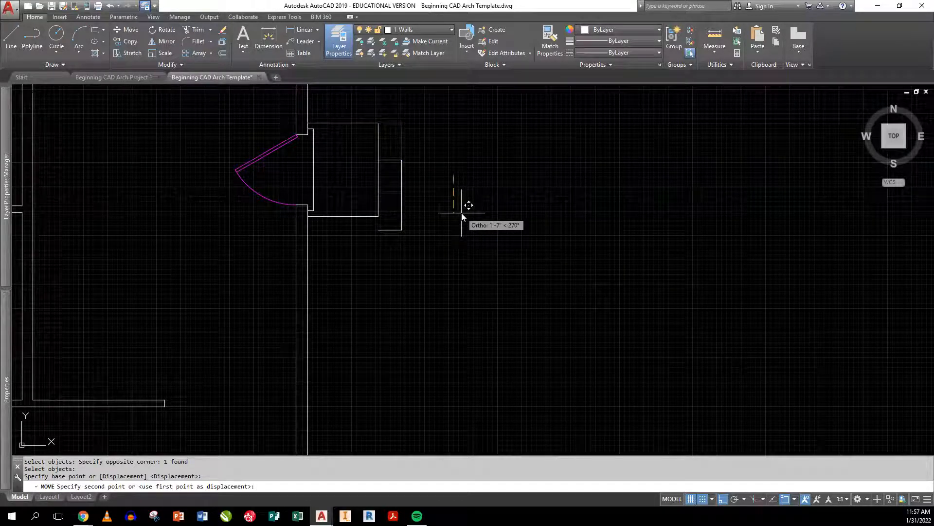
text(3)
key(Return)
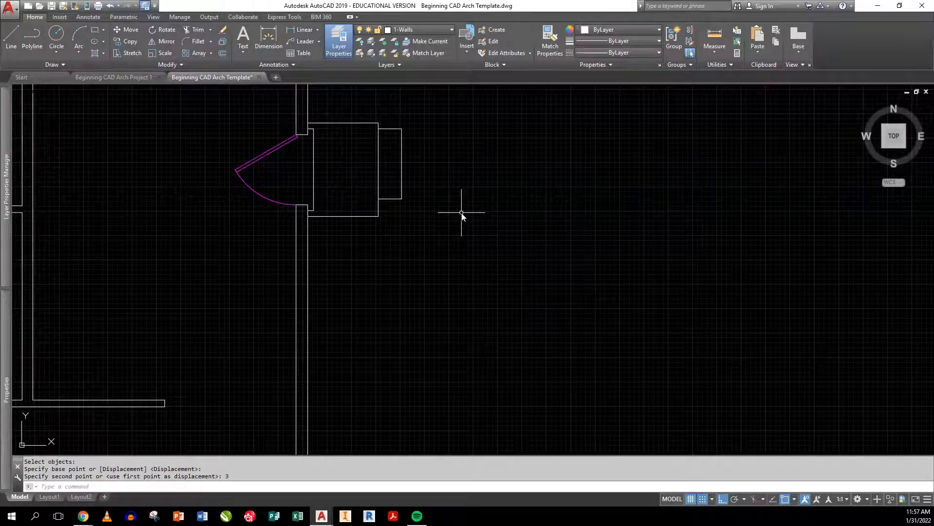
- Move the step another 3" south to centre it on the landing
key(Return)
click(454, 210)
click(395, 175)
key(Return)
click(463, 192)
text(3)
key(Return)
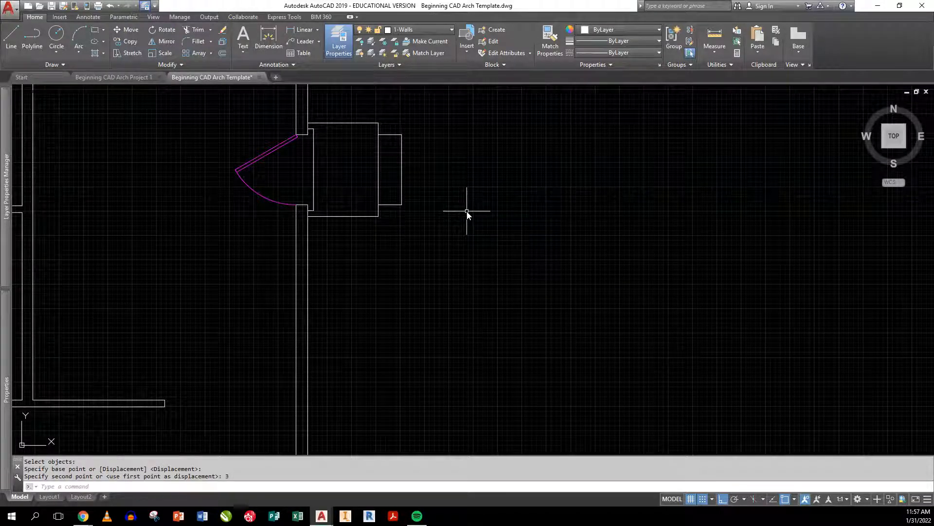
- Copy the step outward by its own depth to add a second adjoining step
text(cp)
key(Return)
click(438, 178)
click(394, 147)
key(Return)
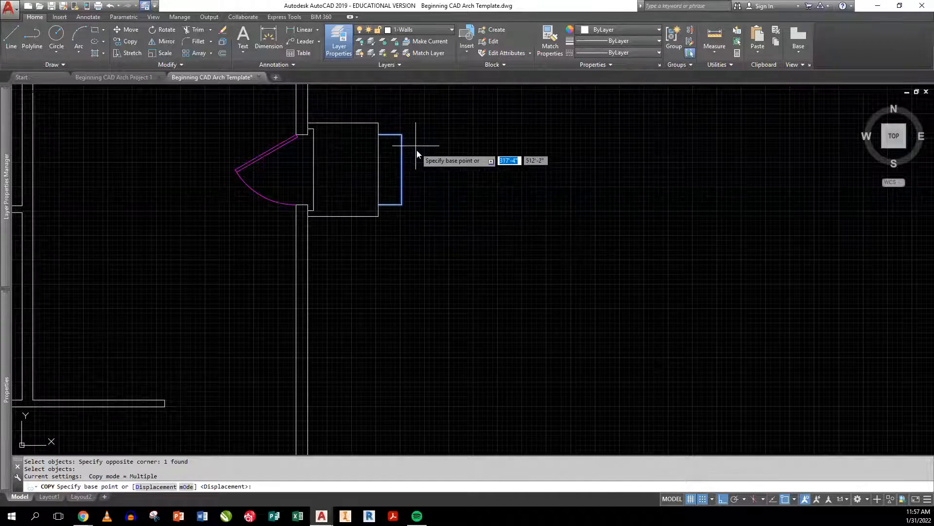
click(387, 137)
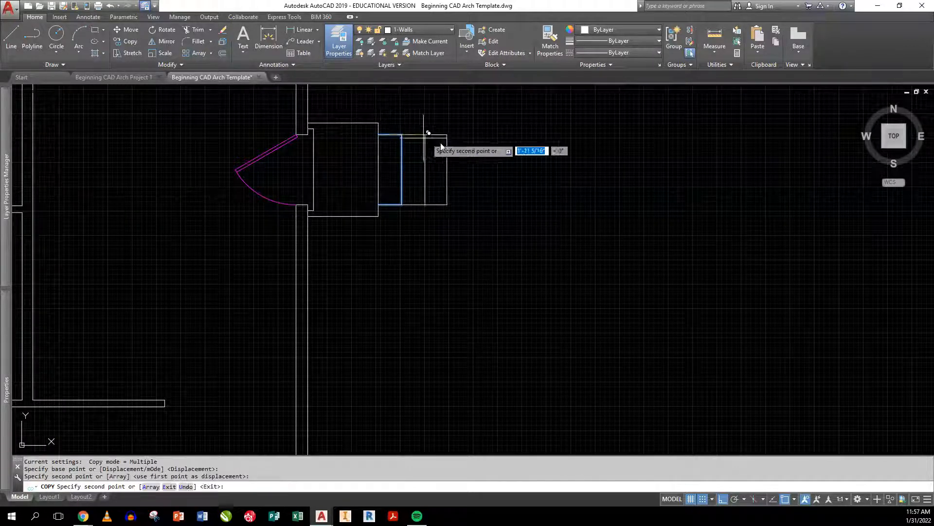
click(428, 135)
key(Return)
- Examine the front porch outline, its two posts and the front windows of the floor plan
scroll(486, 224, down, 5)
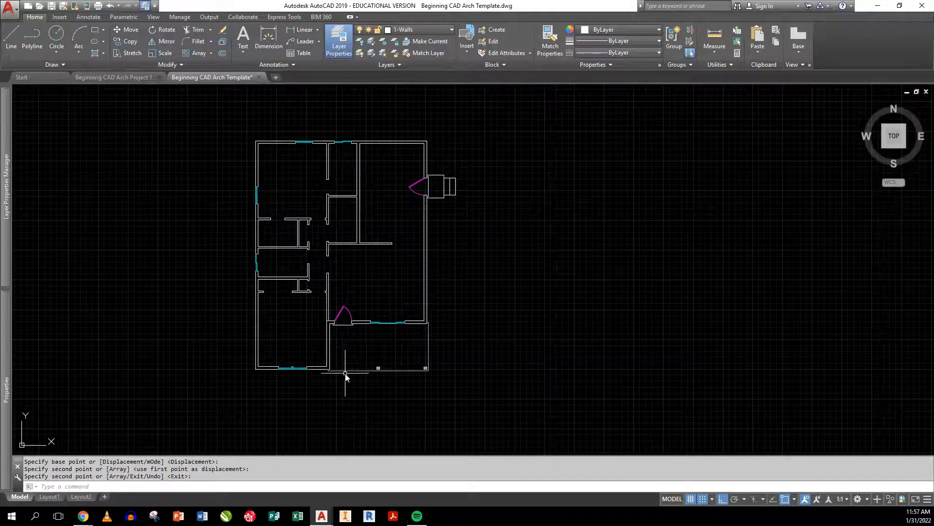
scroll(336, 373, up, 4)
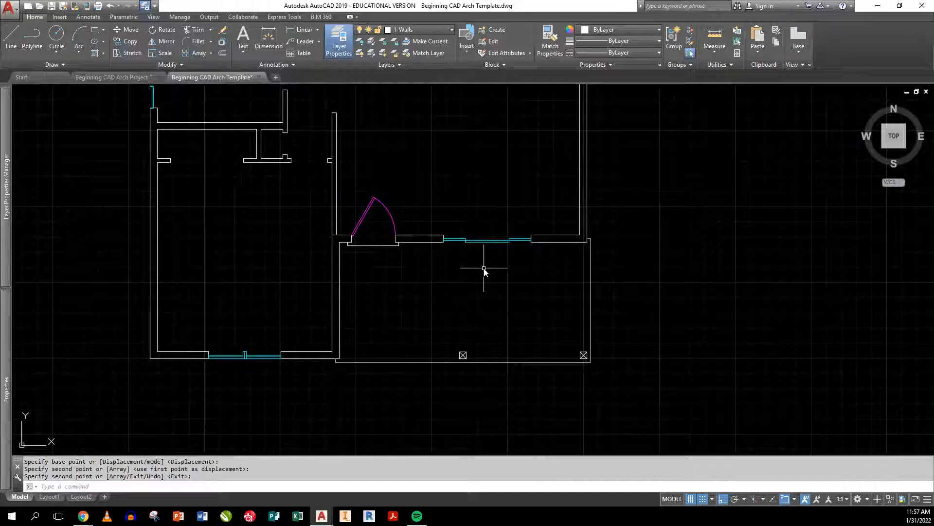
scroll(453, 298, down, 2)
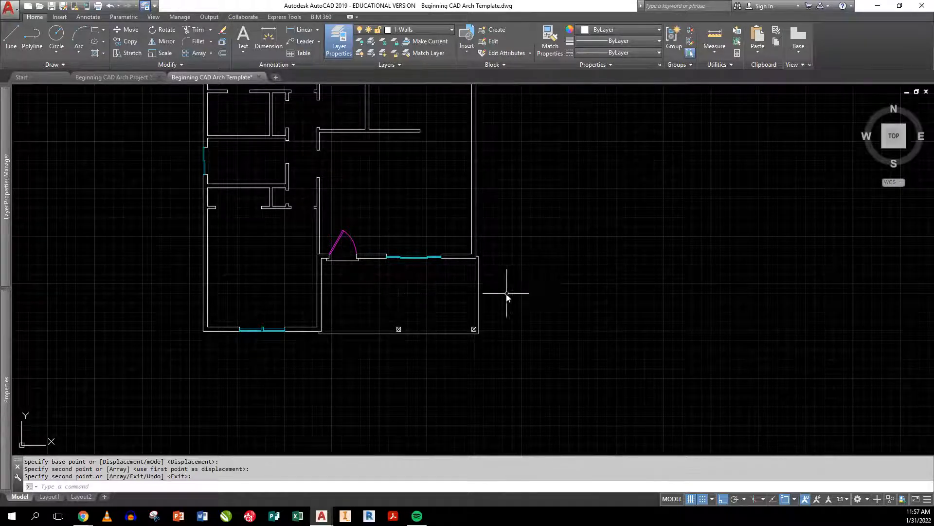
scroll(506, 293, up, 2)
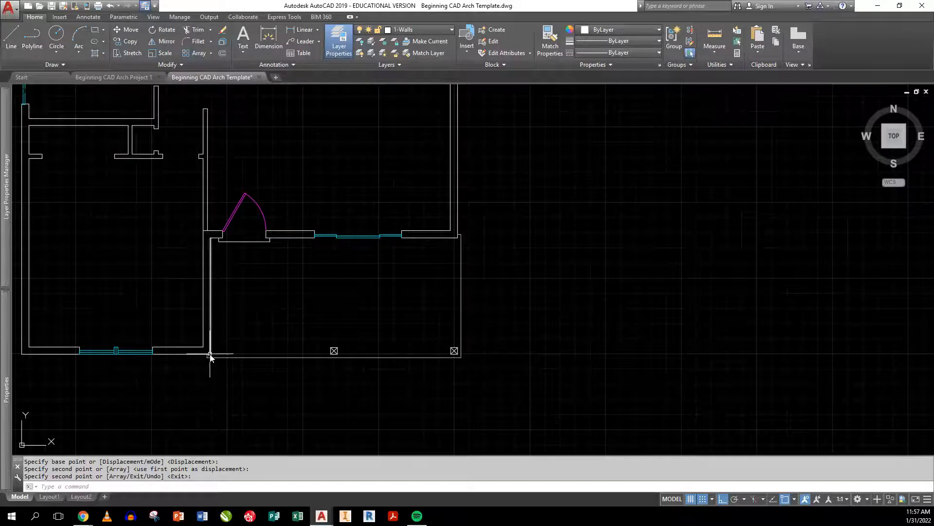
scroll(209, 355, up, 4)
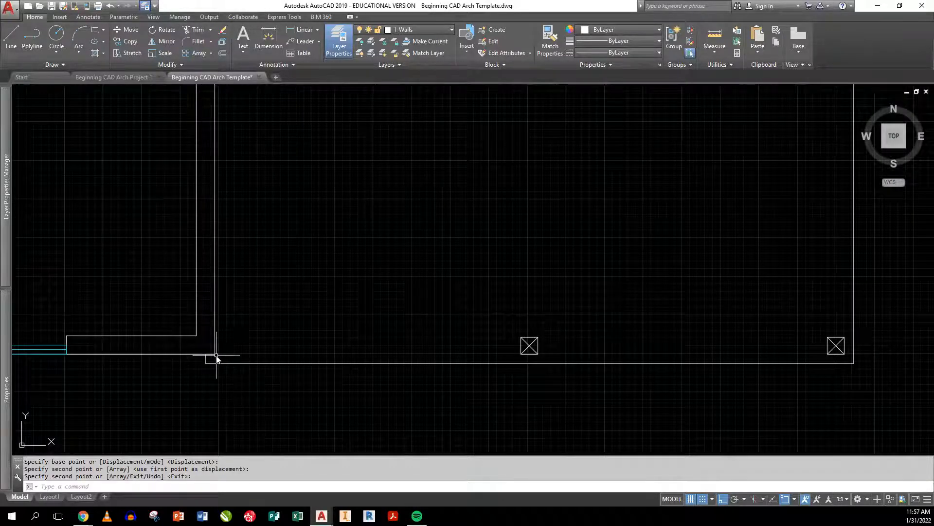
middle_drag(853, 354, 706, 485)
scroll(715, 198, down, 2)
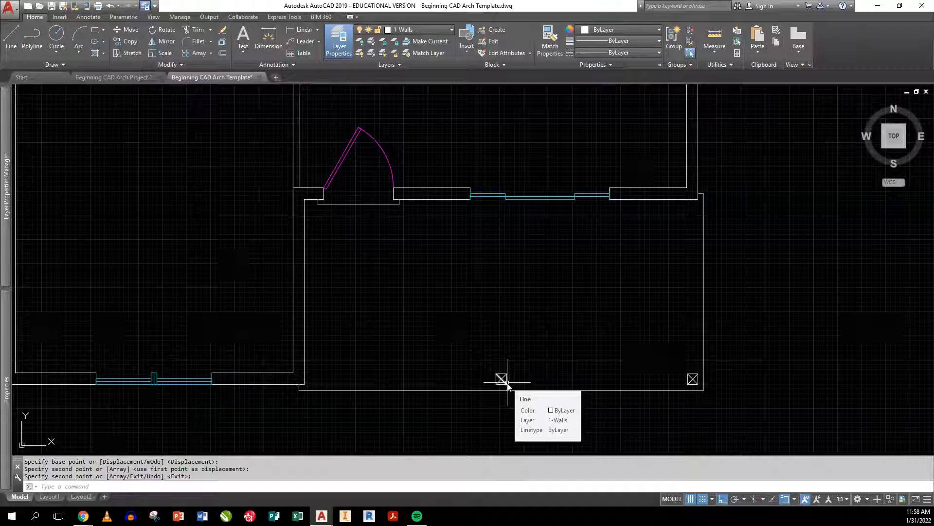
scroll(365, 330, down, 4)
scroll(403, 316, up, 4)
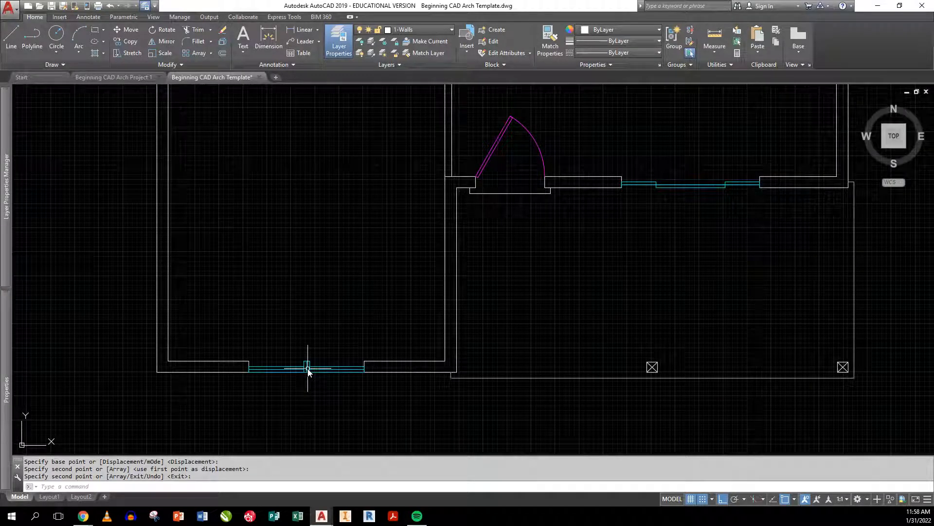
scroll(437, 328, down, 5)
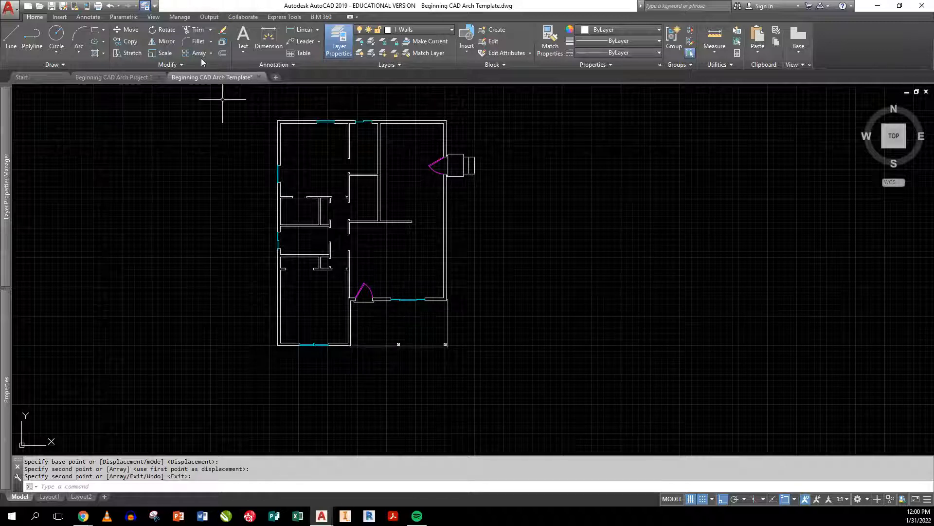
- Make 1-Roof Outline the current layer and begin a polyline along the full north exterior wall of the house
click(402, 29)
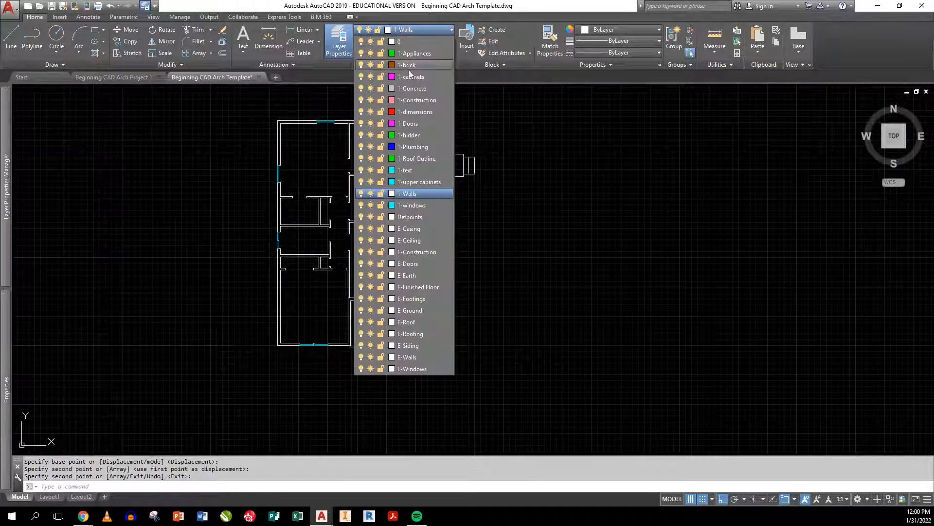
click(411, 159)
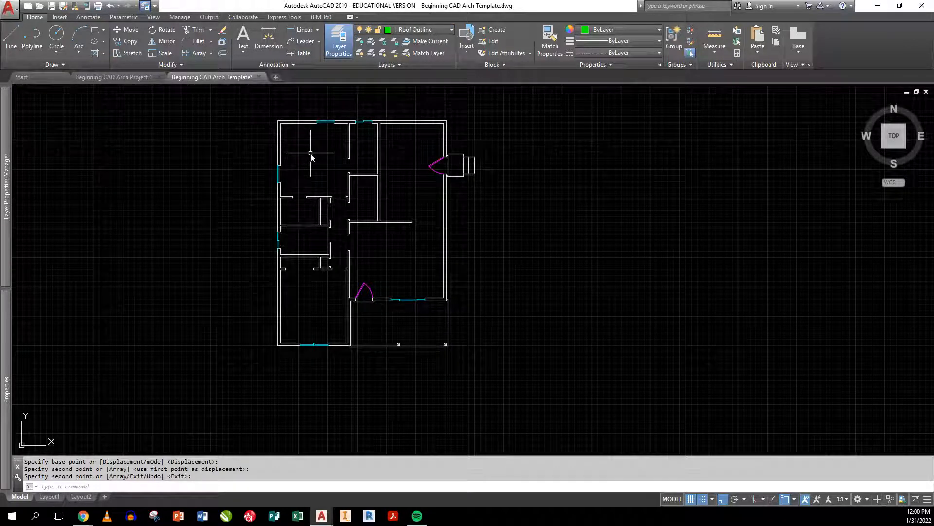
key(Escape)
text(pl)
key(Return)
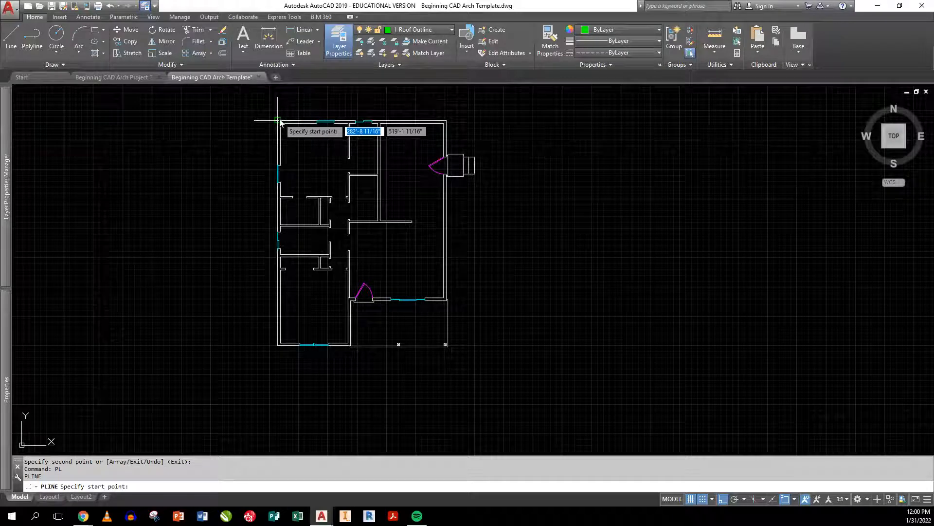
click(277, 120)
click(445, 121)
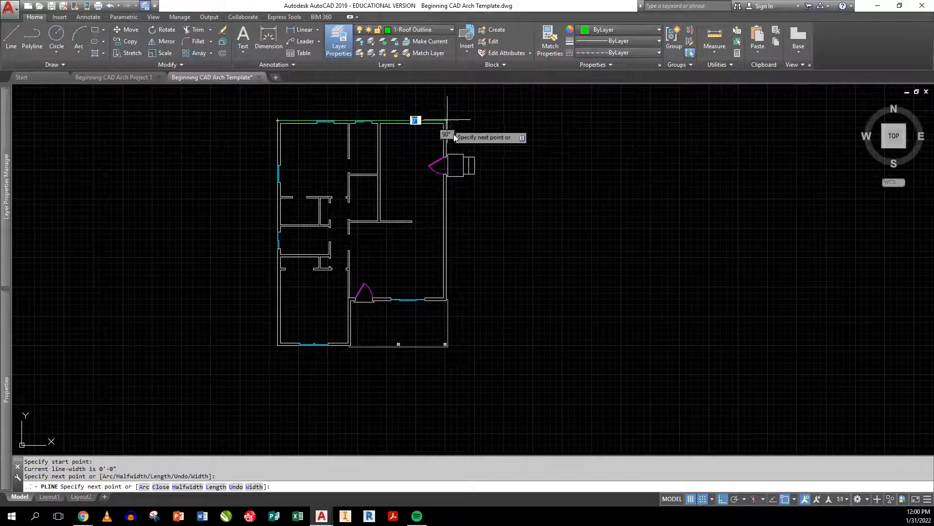
- Continue the polyline south to the porch's southeast post corner, west to the house's southwest corner, and close it
scroll(457, 358, up, 6)
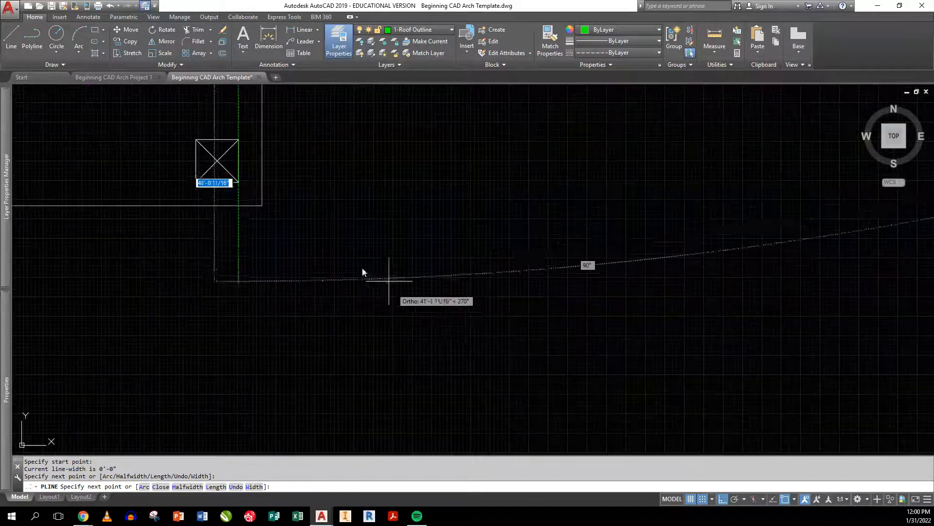
click(239, 183)
scroll(214, 208, down, 3)
middle_drag(208, 213, 611, 171)
scroll(473, 240, up, 3)
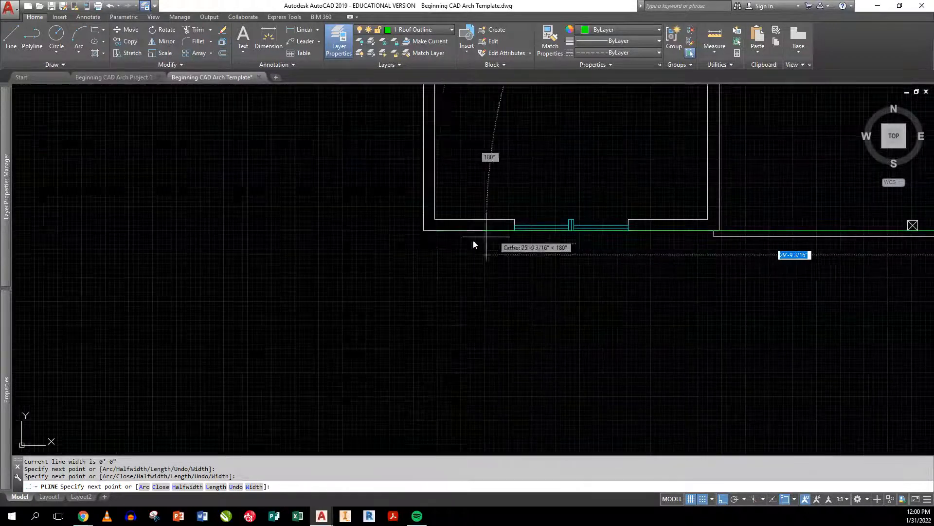
click(425, 233)
scroll(434, 241, down, 4)
middle_drag(442, 230, 444, 323)
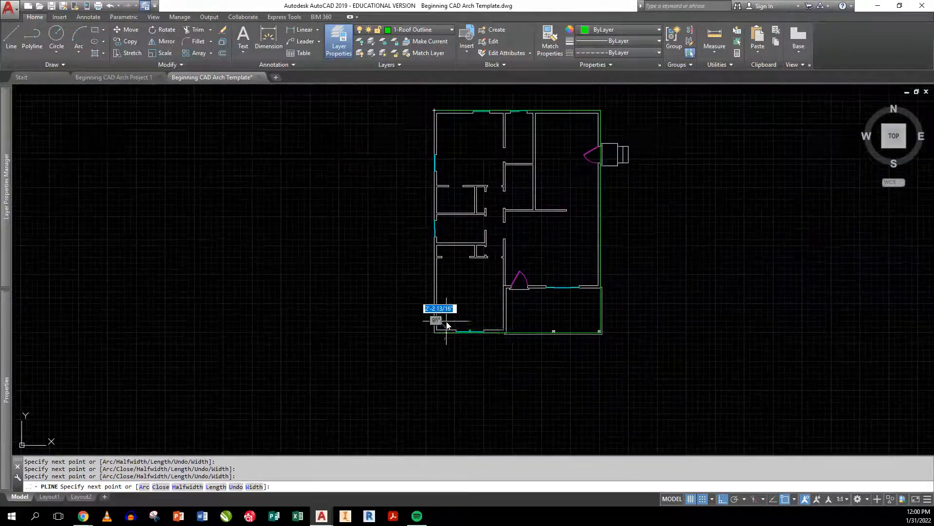
text(cl)
key(Return)
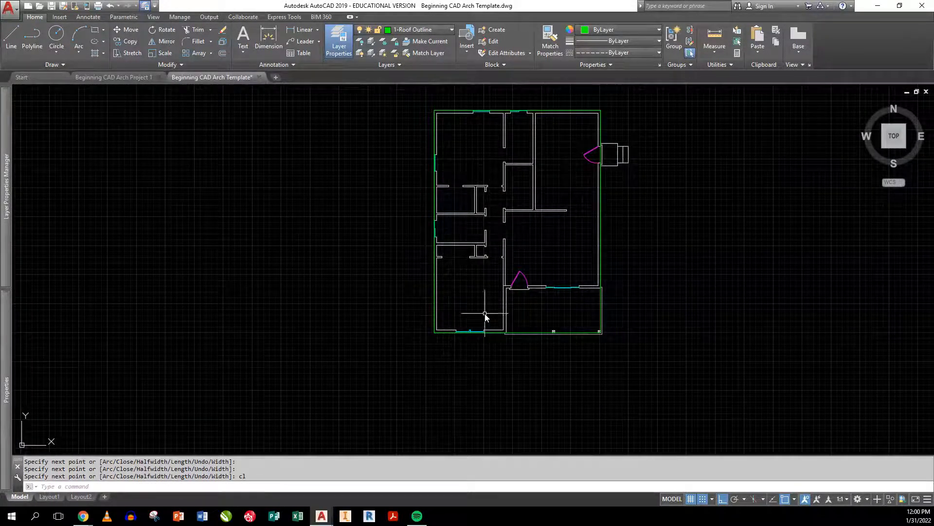
- Offset the closed outline 12" outward to form the roof overhang around the house and porch
text(o)
key(Return)
text(12)
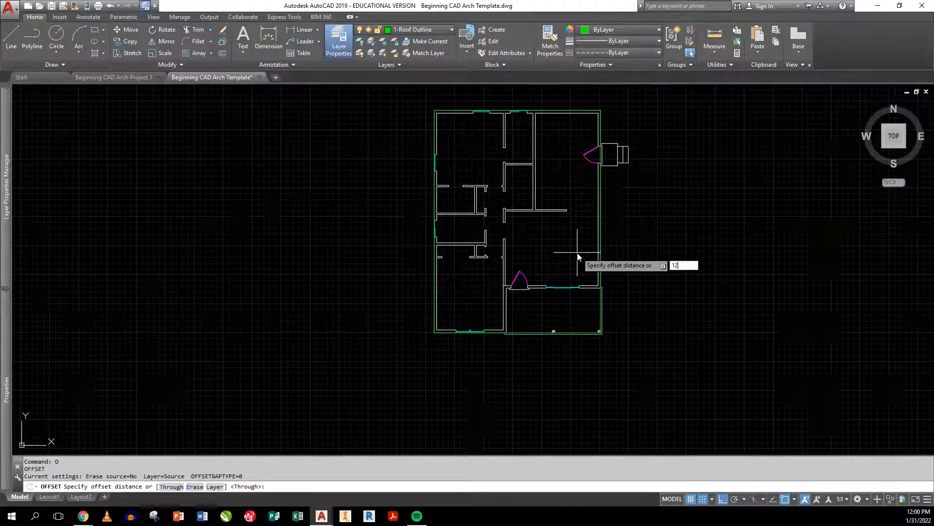
key(Return)
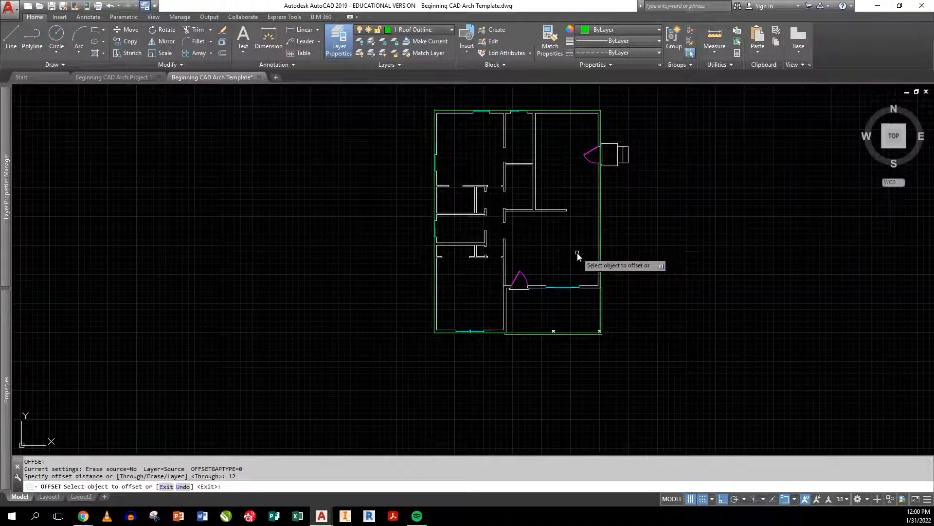
click(600, 160)
click(674, 170)
key(Return)
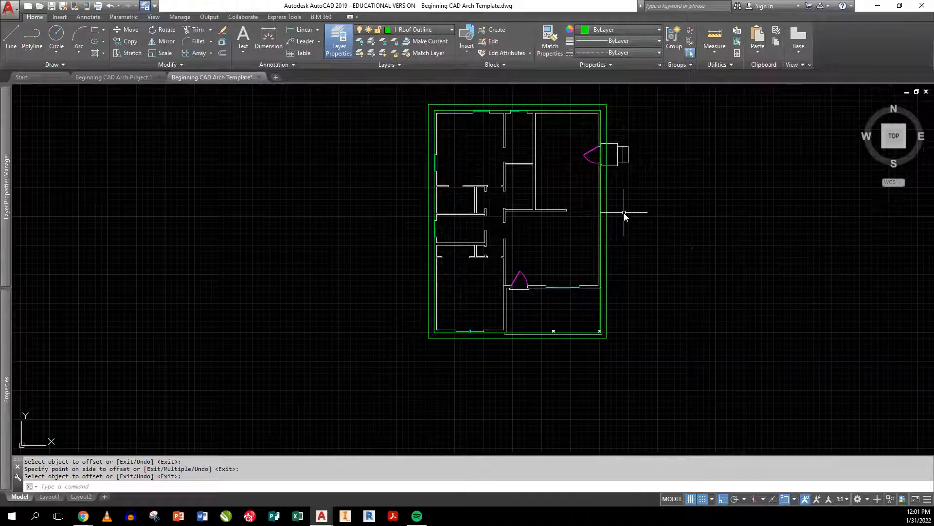
- Erase the original polyline that follows the exterior walls, keeping only the offset roof outline
key(Return)
click(601, 158)
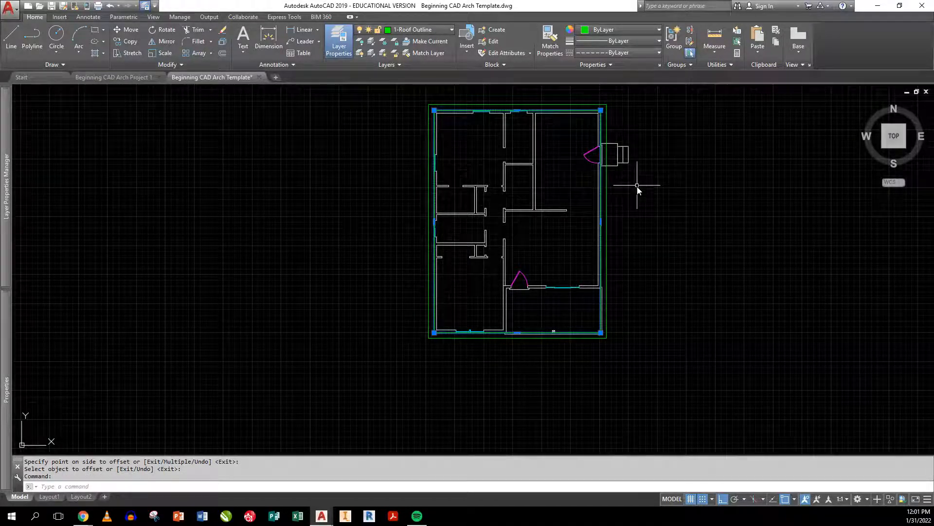
text(e)
key(Return)
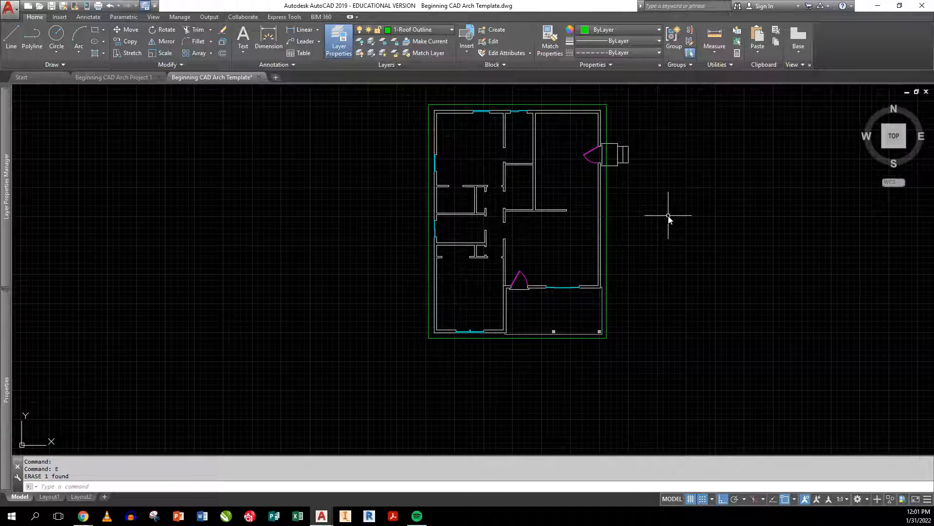
- Draw a ridge line from the midpoint of the roof outline's north edge straight south to its south edge
text(l)
key(Return)
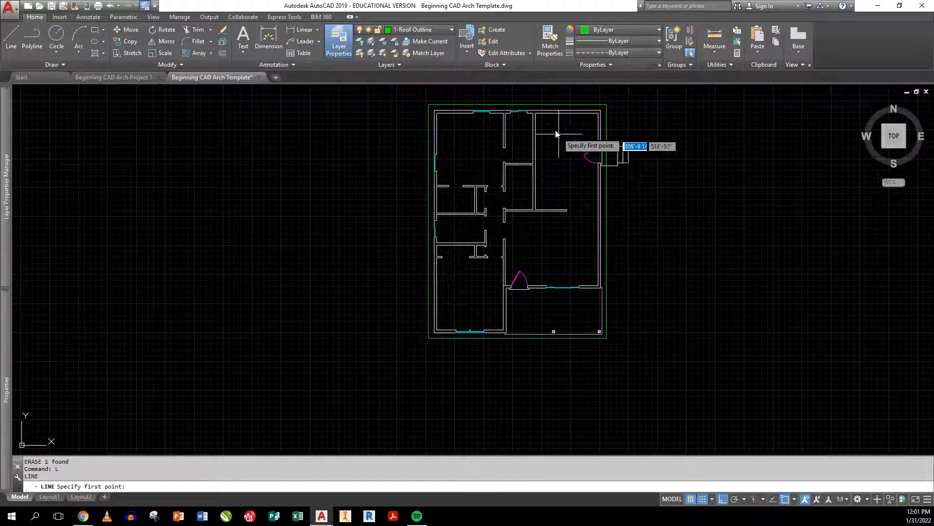
click(517, 104)
click(519, 341)
key(Return)
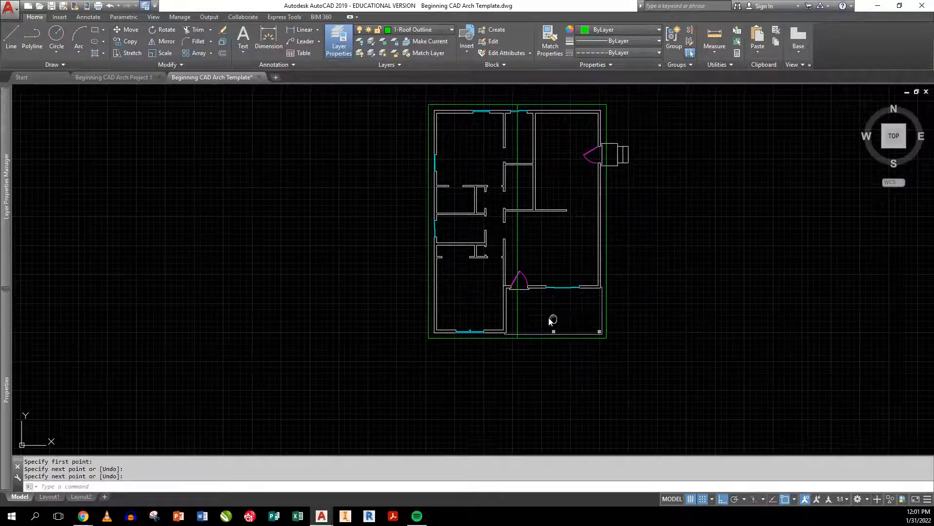
- Start another polyline at the house's northwest exterior corner and run it along the north wall to the northeast corner
middle_drag(548, 318, 377, 320)
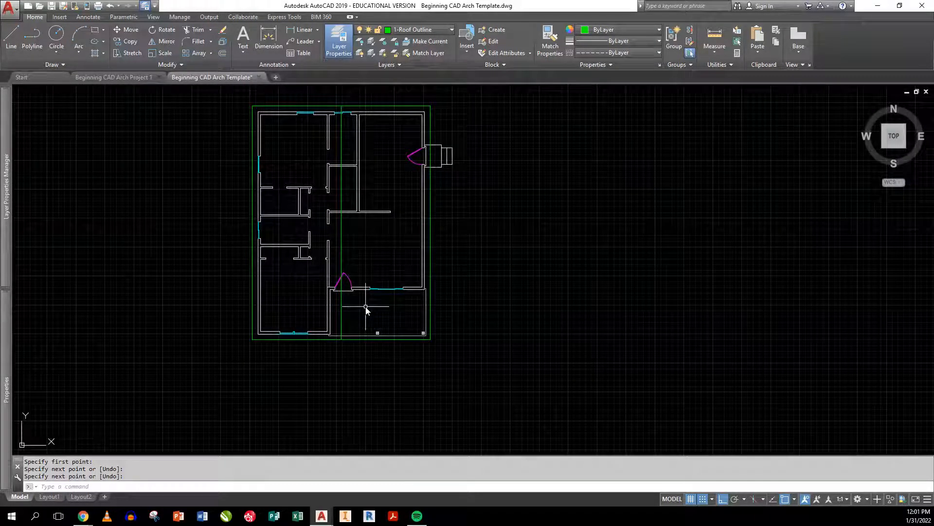
text(pl)
key(Return)
scroll(262, 112, up, 6)
click(262, 112)
scroll(333, 171, down, 7)
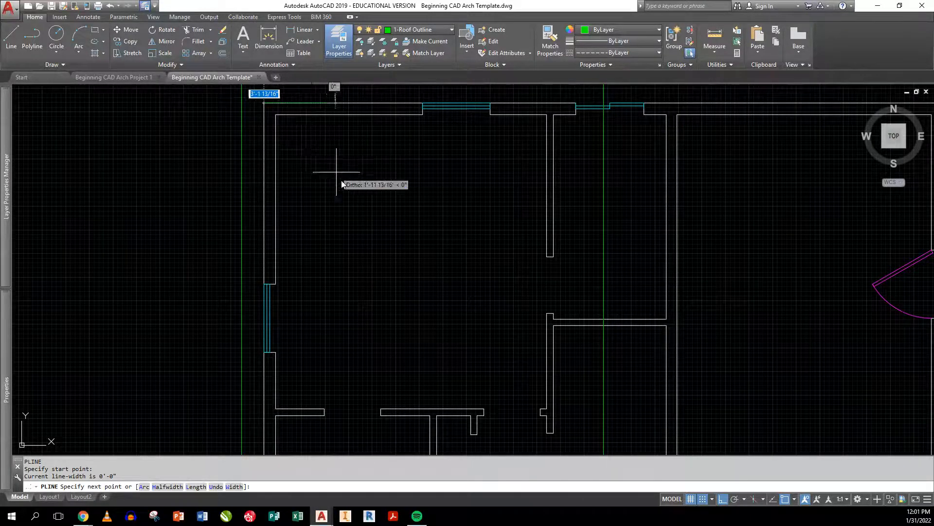
scroll(455, 175, up, 4)
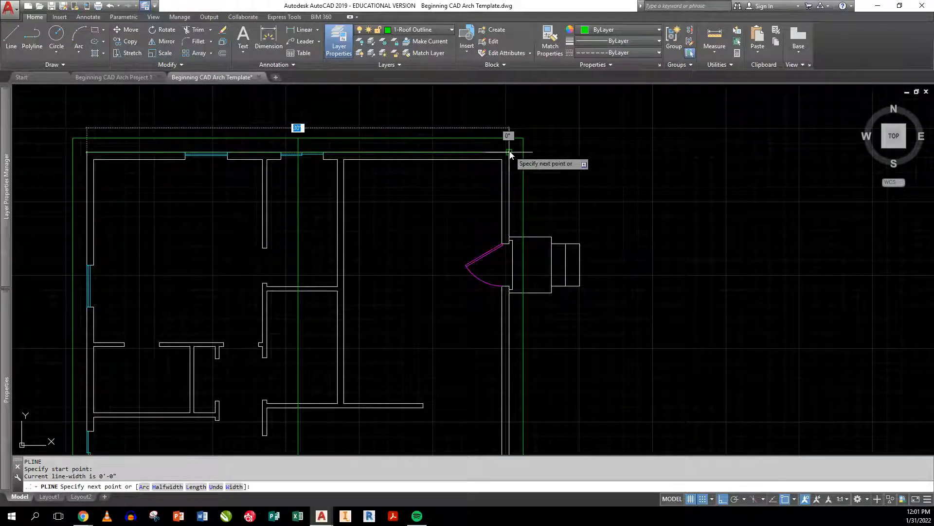
click(510, 146)
middle_drag(475, 426, 506, 146)
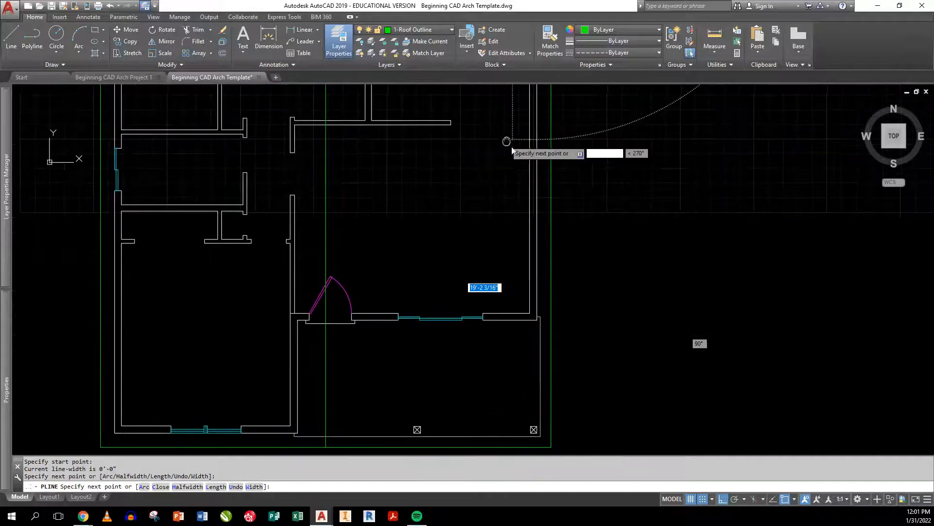
- Continue the polyline down the east wall, around the recessed porch walls to the southwest corner, and close it
click(539, 321)
click(298, 322)
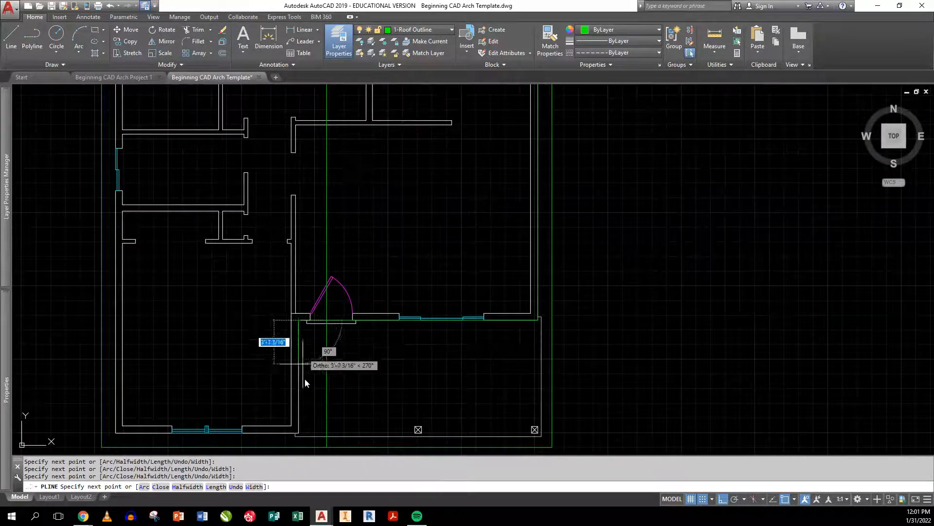
click(299, 431)
click(116, 432)
text(cl)
key(Return)
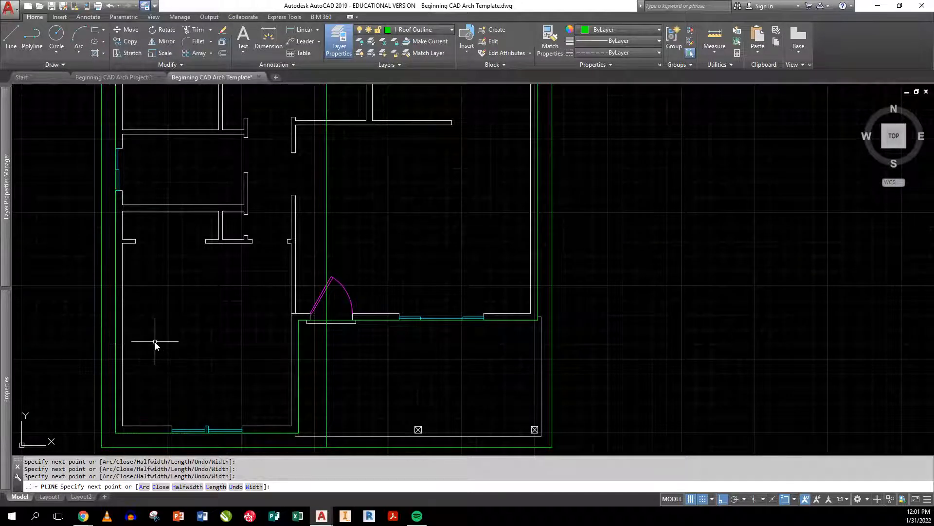
- Move the L-shaped wall outline about 78' east into the empty space beside the floor plan
text(m)
key(Return)
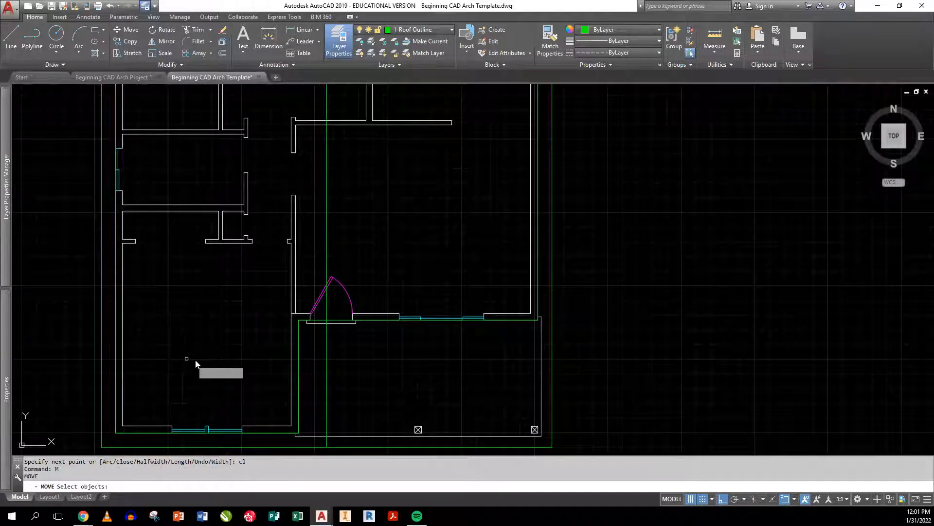
click(347, 319)
key(Return)
click(383, 359)
scroll(386, 356, down, 5)
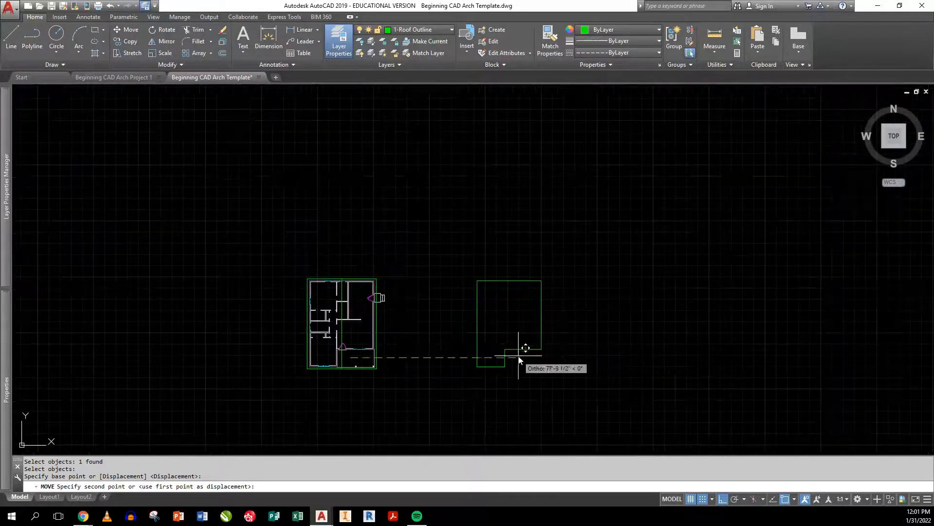
click(518, 360)
key(Return)
scroll(515, 359, up, 5)
scroll(506, 359, down, 2)
key(Escape)
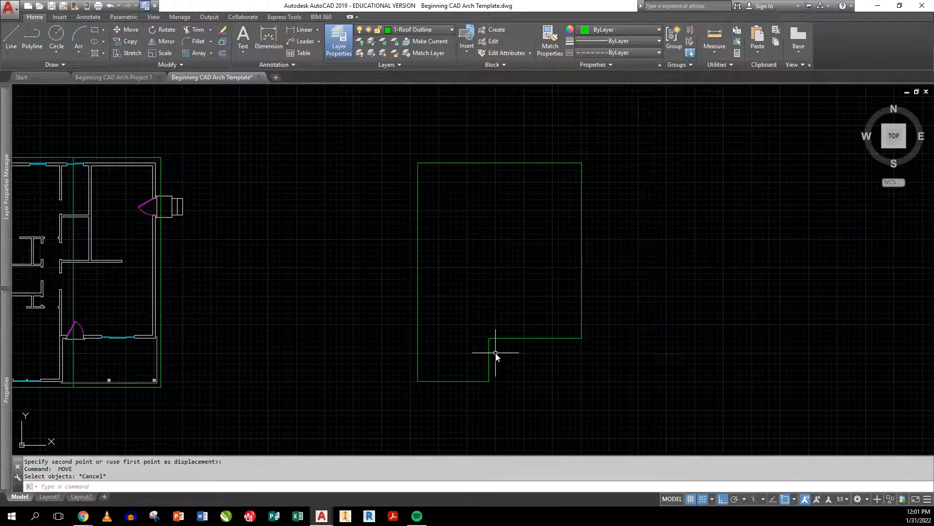
- Offset the moved wall outline 30" outward to create its roof overhang edge
text(o)
key(Return)
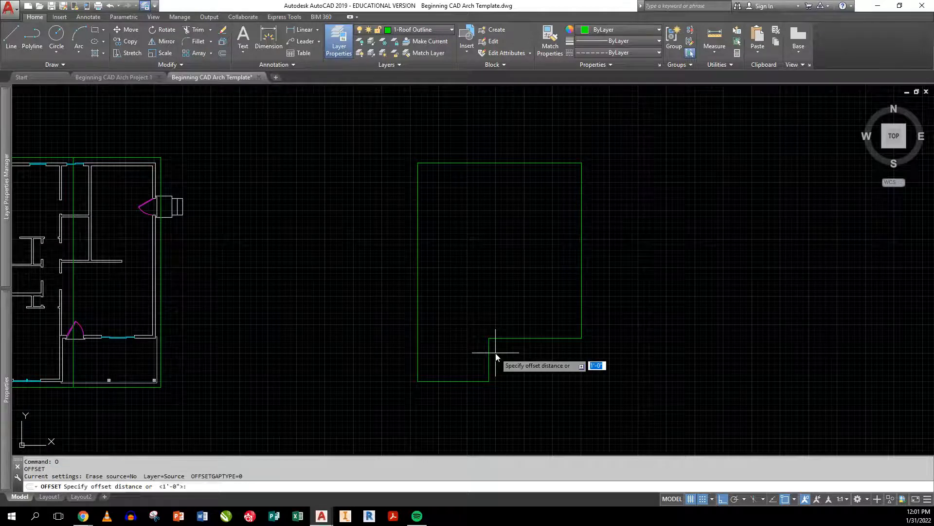
text(30)
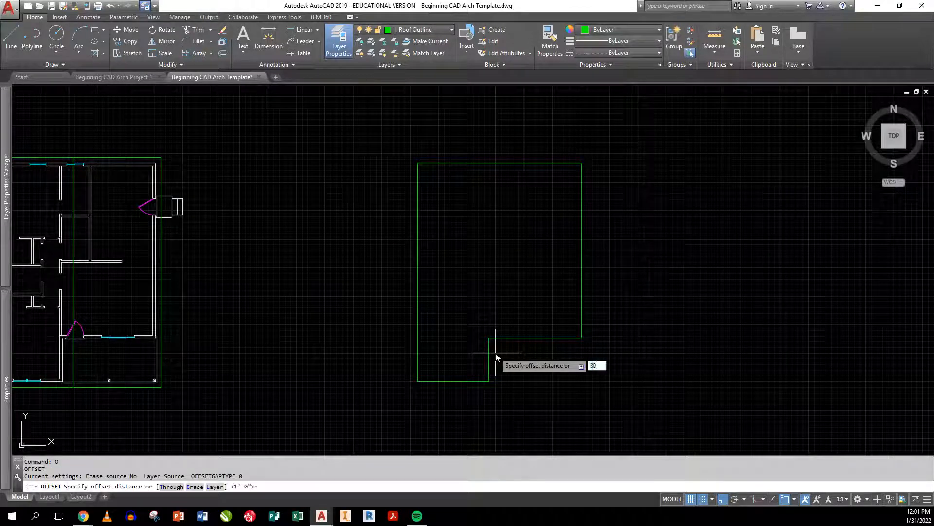
key(Return)
click(490, 357)
click(518, 372)
key(Escape)
- Draw diagonal lines joining the inner and outer outlines at both south corners of the front wing
text(l)
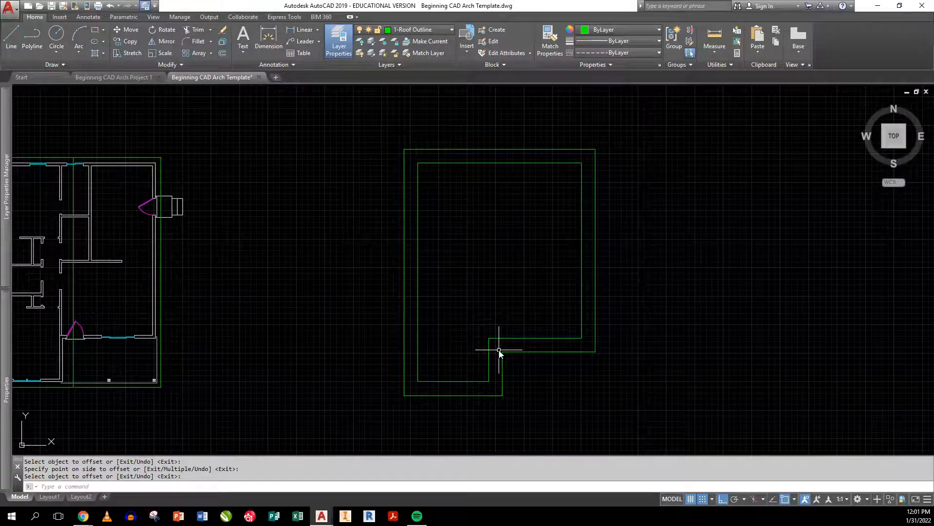
key(Return)
click(404, 395)
click(418, 382)
key(Return)
key(Return)
click(502, 395)
click(489, 381)
key(Return)
- Join the two outlines with diagonals at the inside corner of the L and at the main block's southeast corner
key(Return)
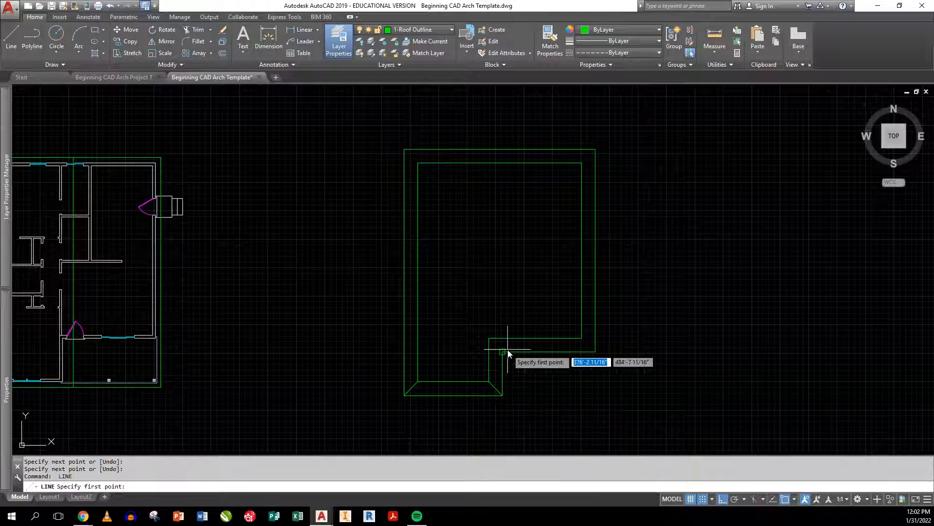
click(488, 338)
click(502, 351)
key(Return)
key(Return)
click(581, 337)
click(595, 352)
key(Return)
- Draw diagonal lines joining the two outlines at the northeast and northwest corners
key(Return)
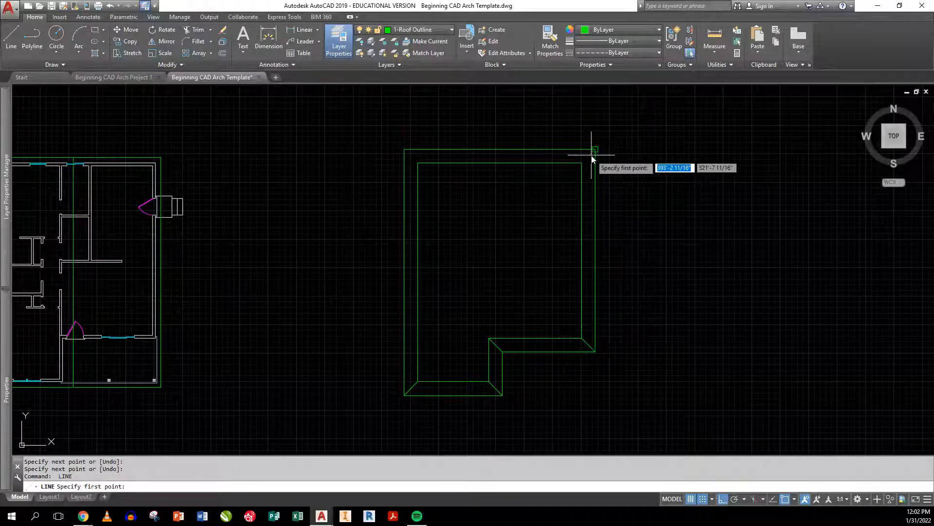
click(595, 149)
click(581, 162)
key(Return)
key(Return)
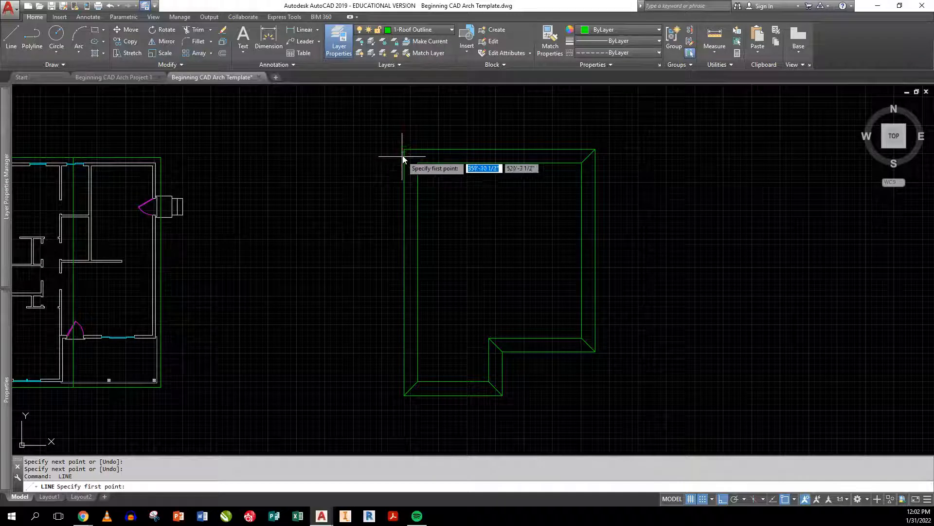
click(404, 149)
click(417, 163)
key(Return)
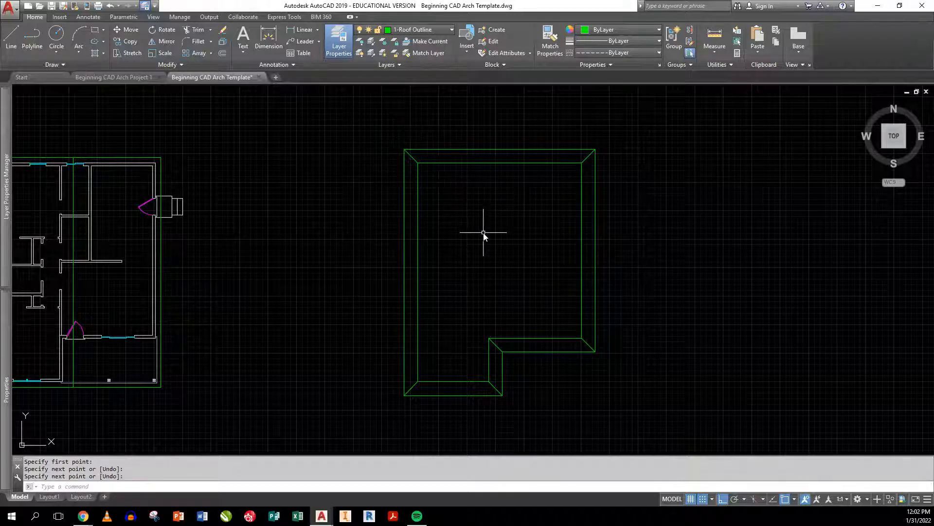
- Offset the wall outline 12" inward three times, each time from the newest innermost outline
text(o)
key(Return)
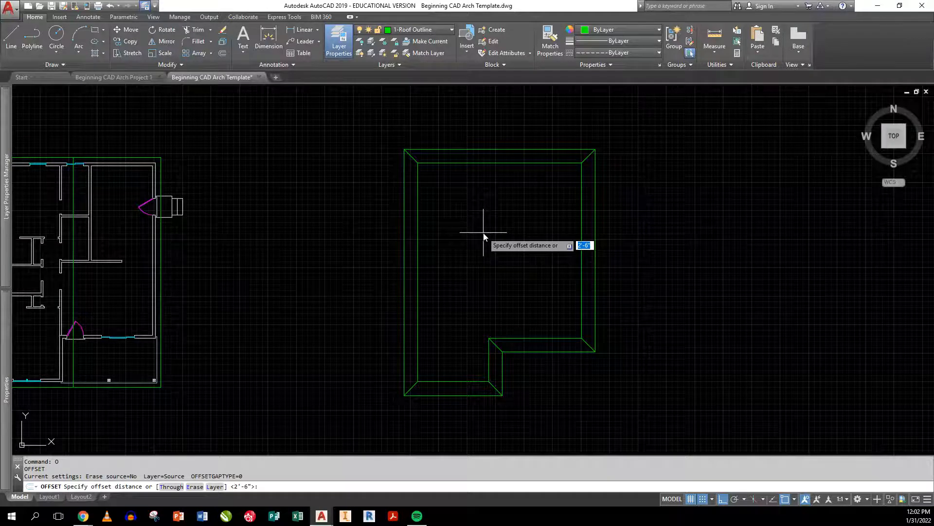
text(12)
key(Return)
click(490, 164)
click(491, 189)
click(498, 170)
click(497, 195)
click(497, 176)
click(499, 203)
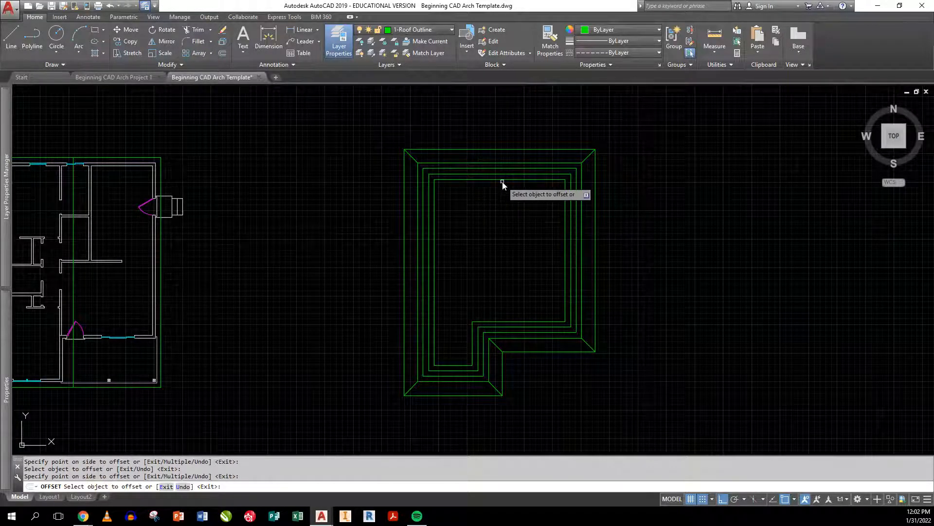
- Keep offsetting the innermost outline inward by 12" until only a small narrow rectangle remains at the main block's centre
click(501, 180)
click(506, 206)
click(504, 185)
click(498, 211)
click(501, 190)
click(501, 195)
click(498, 197)
click(498, 212)
click(497, 201)
click(496, 228)
click(497, 207)
click(504, 227)
click(502, 218)
click(501, 232)
click(503, 223)
click(503, 235)
click(502, 228)
click(504, 240)
click(501, 234)
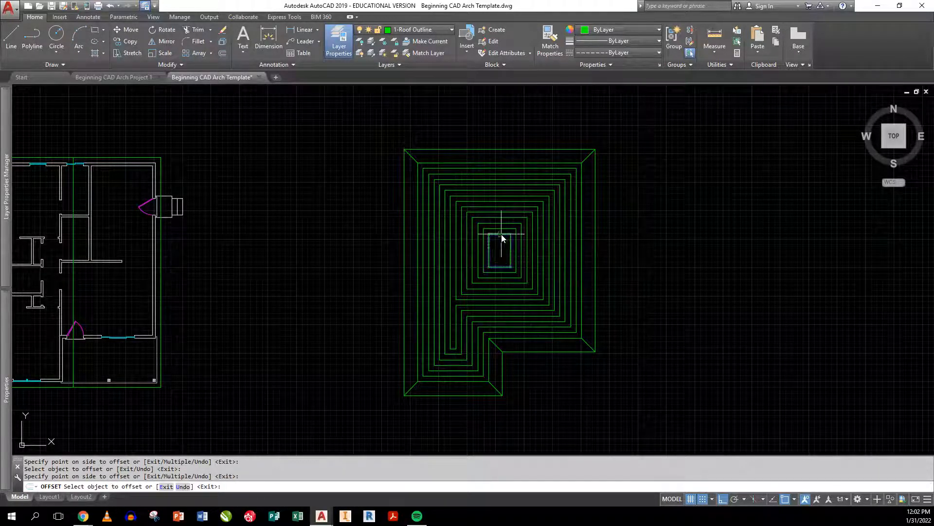
click(501, 243)
key(Return)
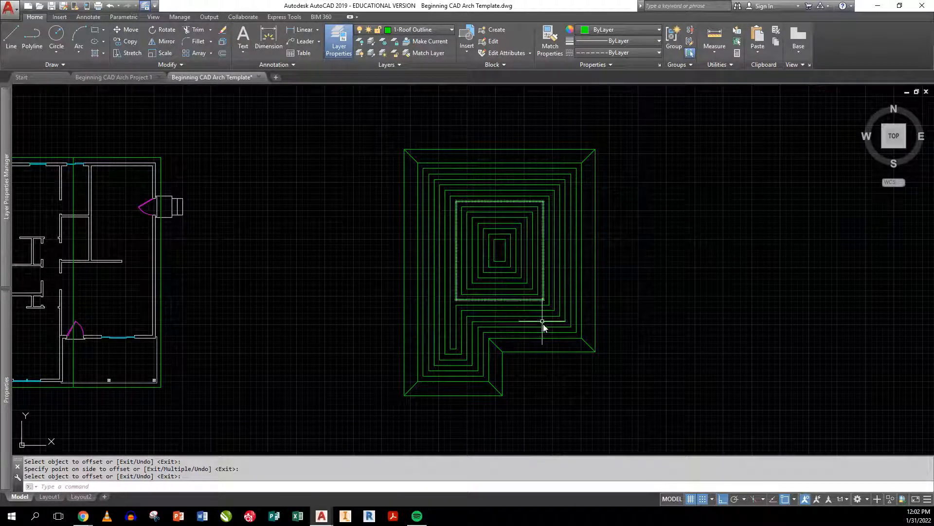
- Erase the wall outline and all its nested inner offsets, keeping the outer roof outline and the corner diagonals
click(549, 346)
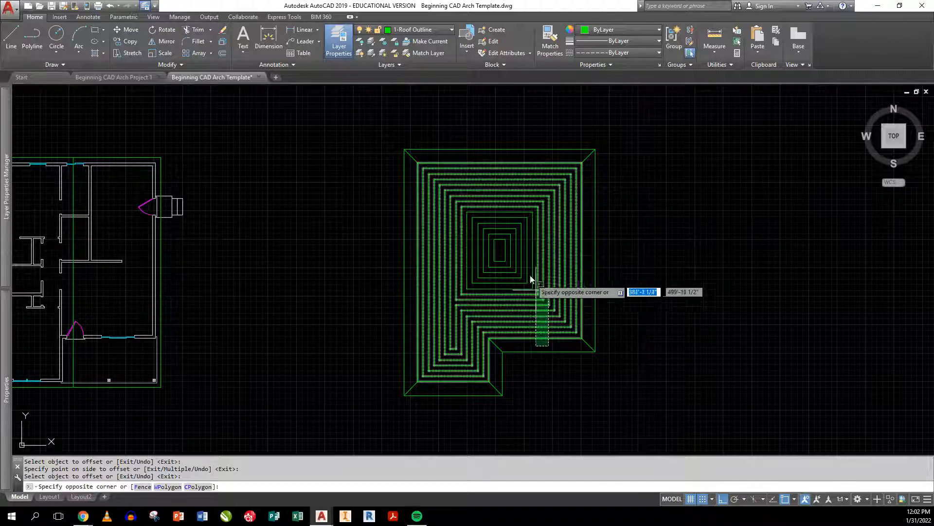
click(505, 239)
key(Delete)
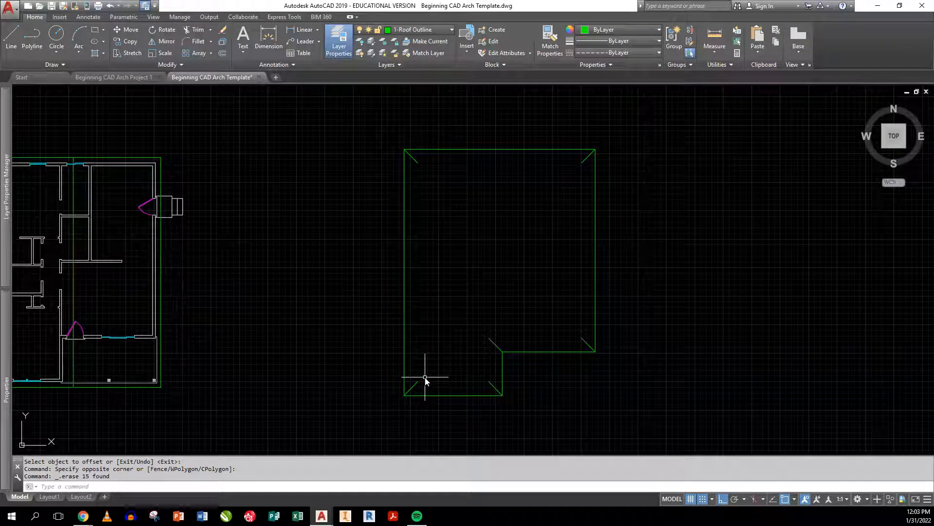
- Fillet the south wing's two bottom corner diagonals with zero radius so that they meet in a point
text(f)
key(Return)
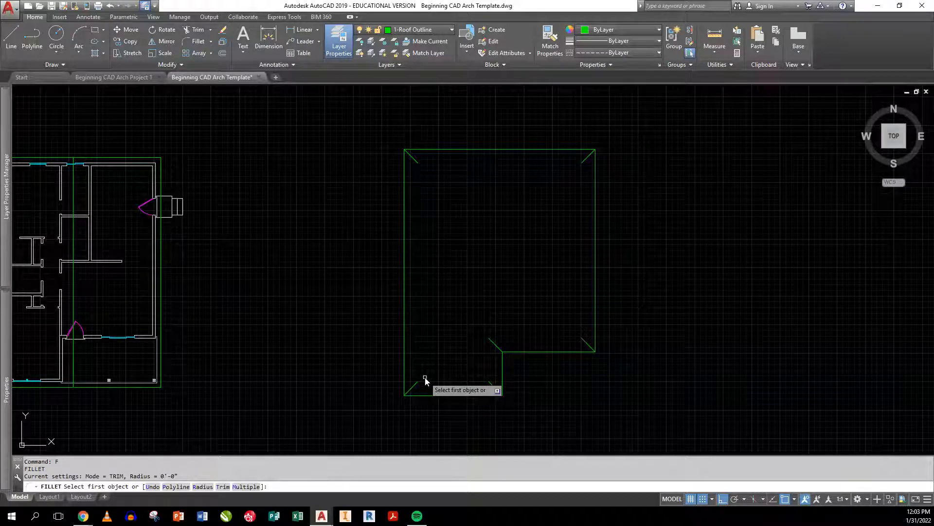
click(415, 383)
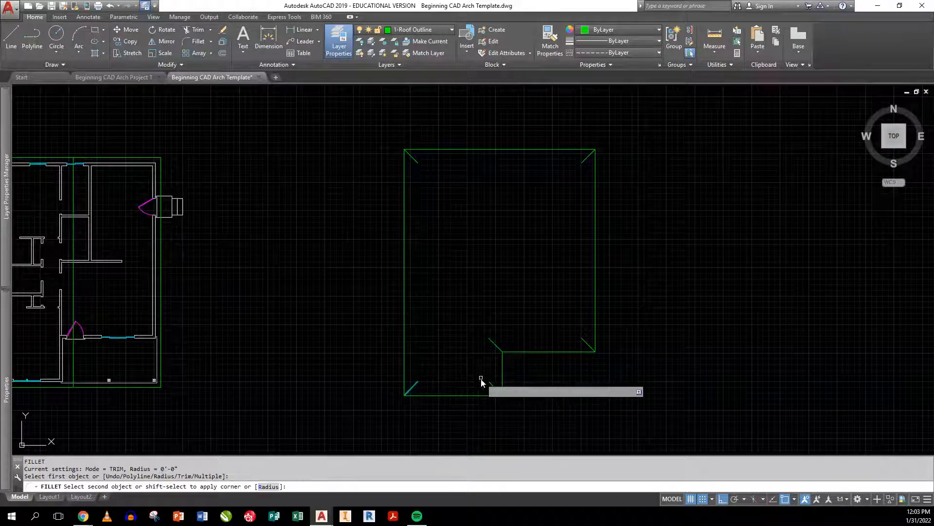
click(491, 388)
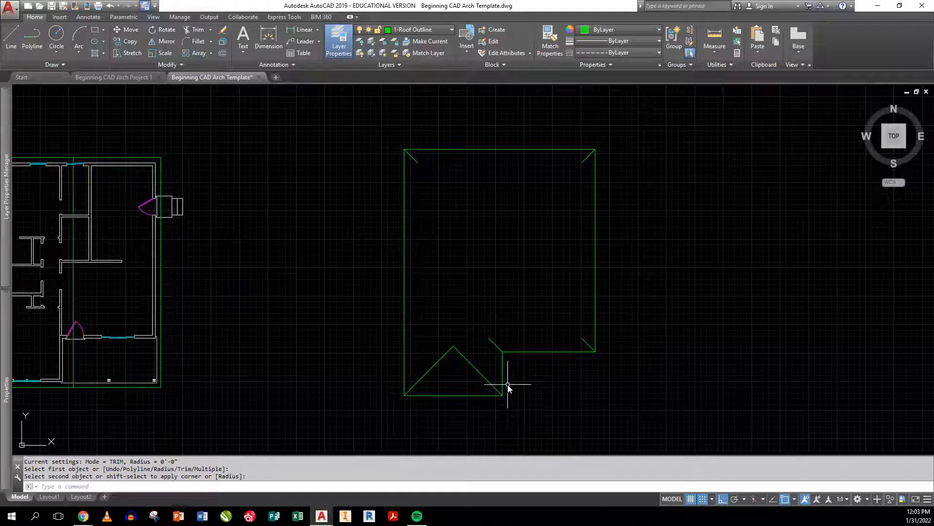
- Draw a vertical ridge line north from the point where the south wing's two hip lines meet
text(l)
key(Return)
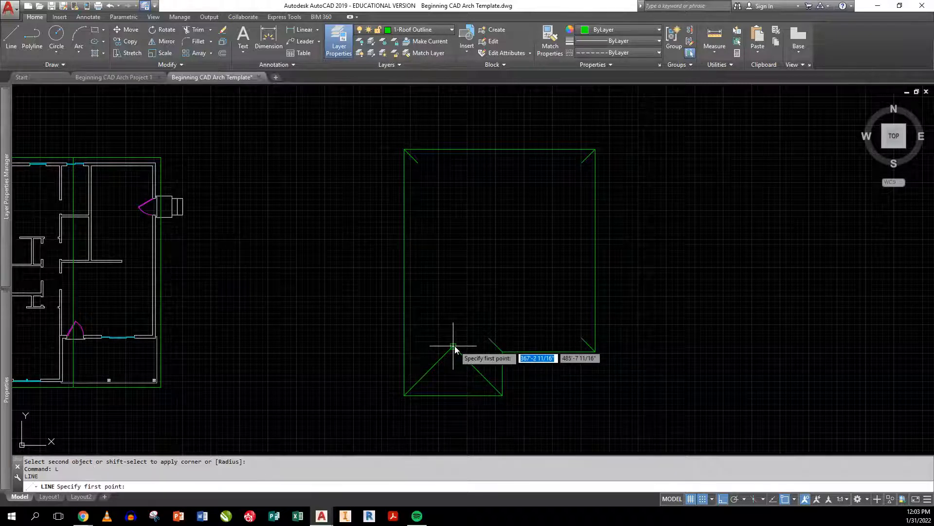
click(453, 347)
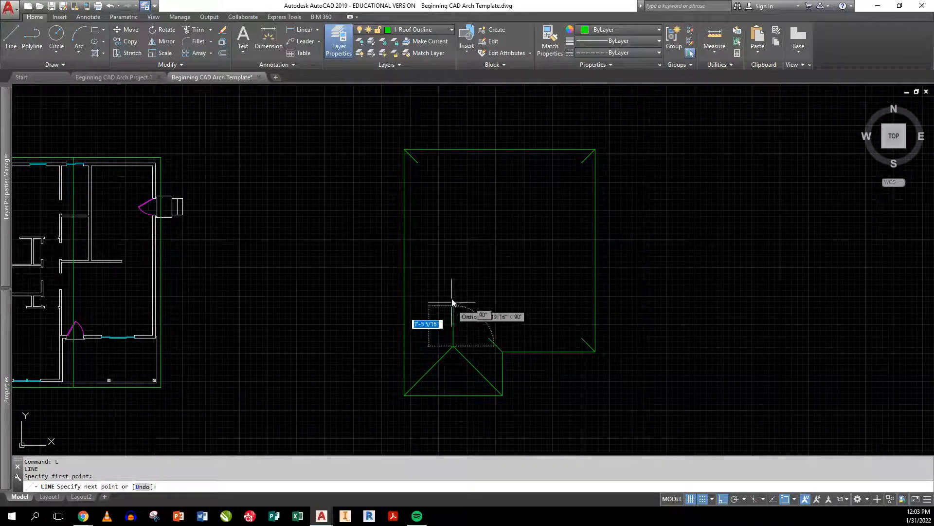
click(483, 290)
key(Return)
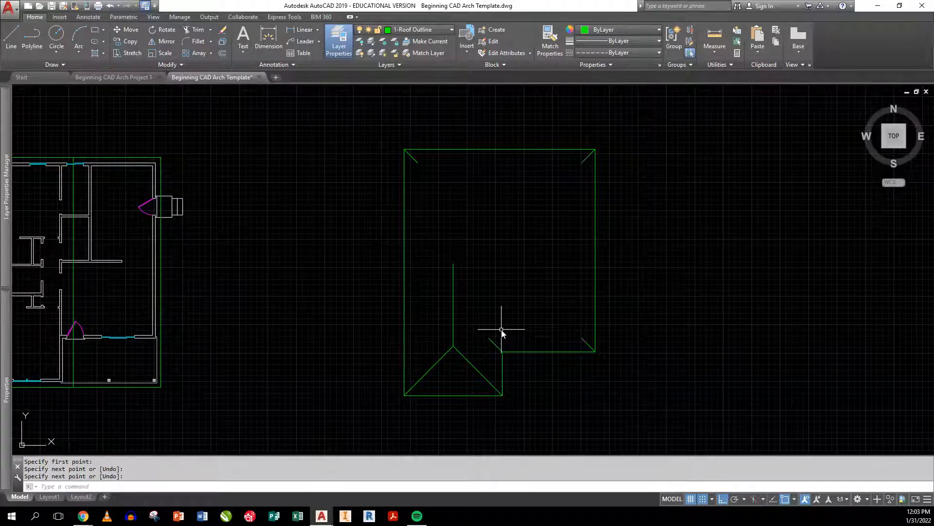
- Fillet the inside-corner diagonal with the south wing's ridge line to form the valley
text(f)
key(Return)
click(493, 343)
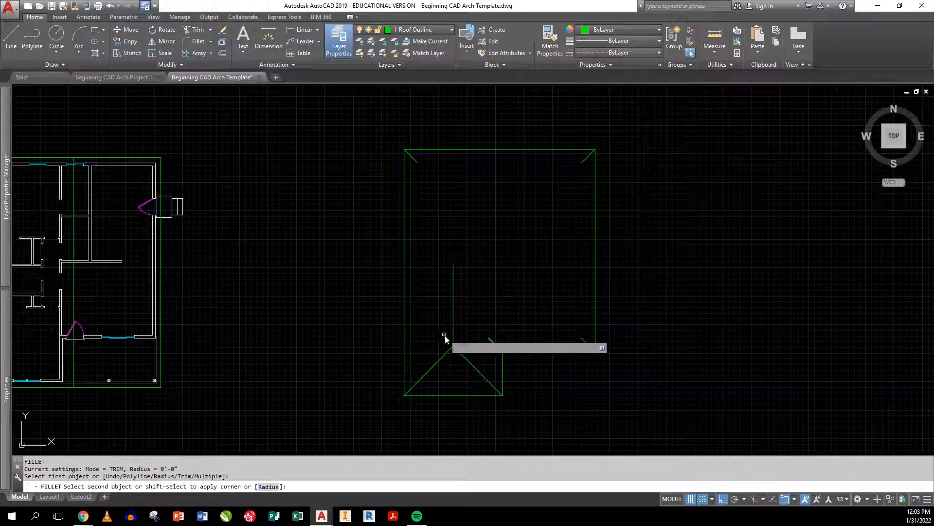
click(454, 336)
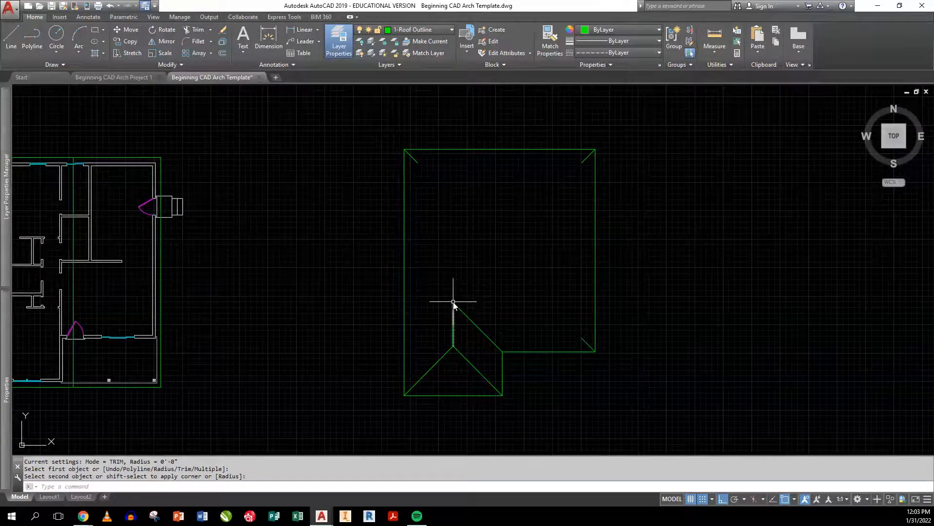
- Mirror the valley line about a horizontal axis through its upper end at the ridge, keeping the original
text(mi)
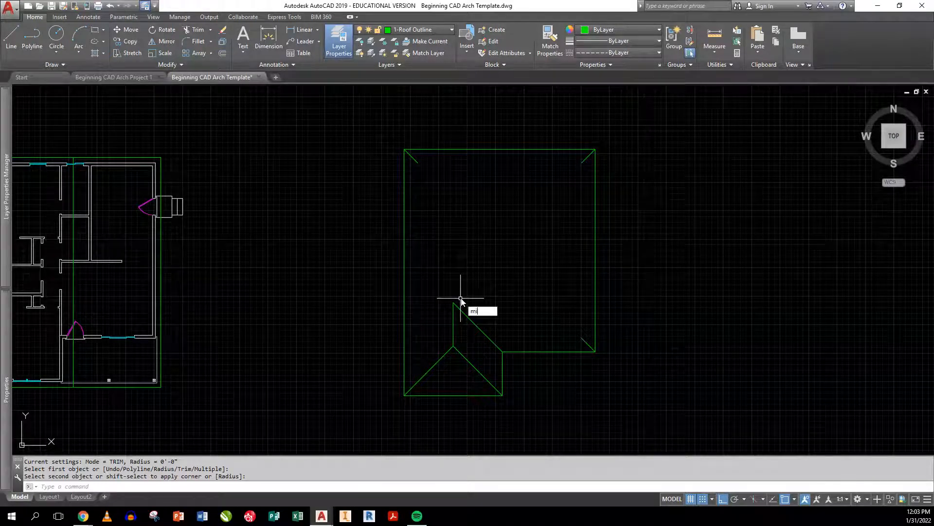
key(Return)
click(463, 312)
key(Return)
click(453, 303)
click(551, 305)
key(Return)
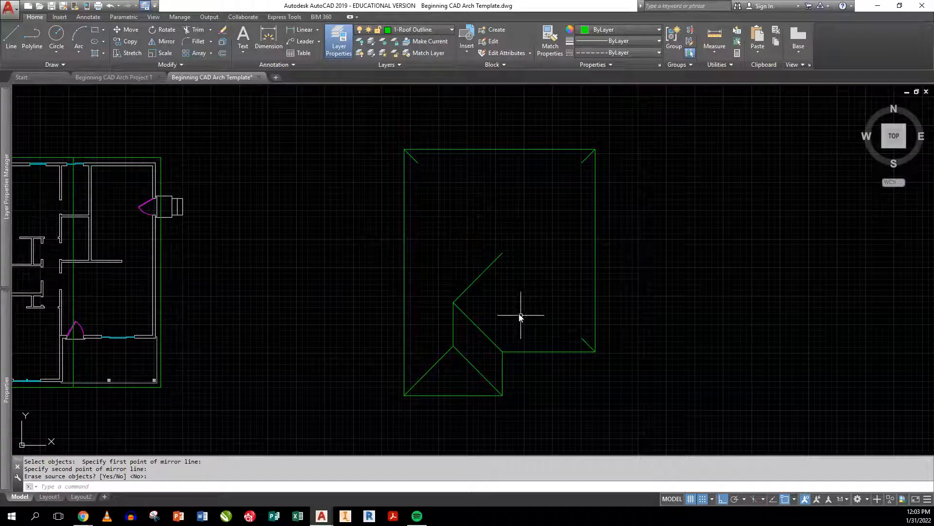
- Fillet the southeast corner diagonal with the mirrored line so that they meet in a point
text(f)
key(Return)
click(585, 343)
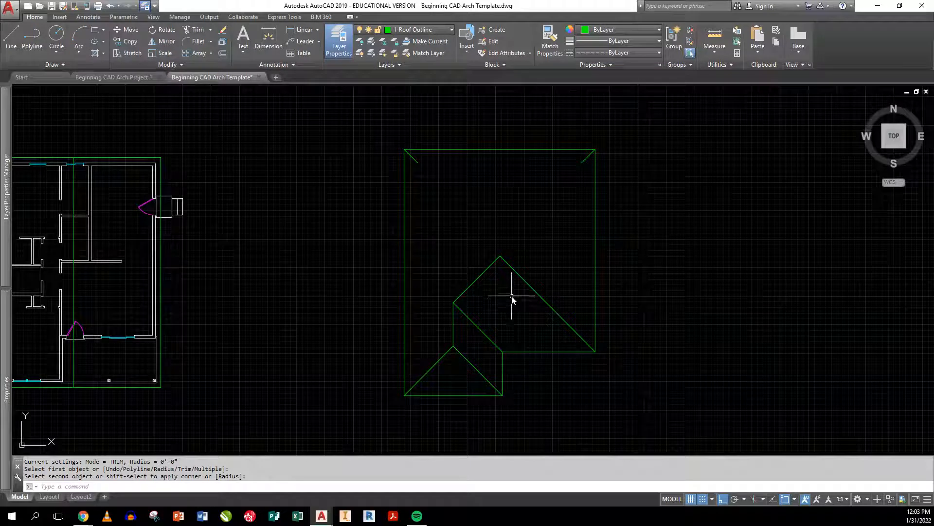
key(Escape)
- Draw a vertical main ridge line north from the point where the mirrored line and southeast hip meet
text(l)
key(Return)
click(499, 257)
click(496, 214)
key(Return)
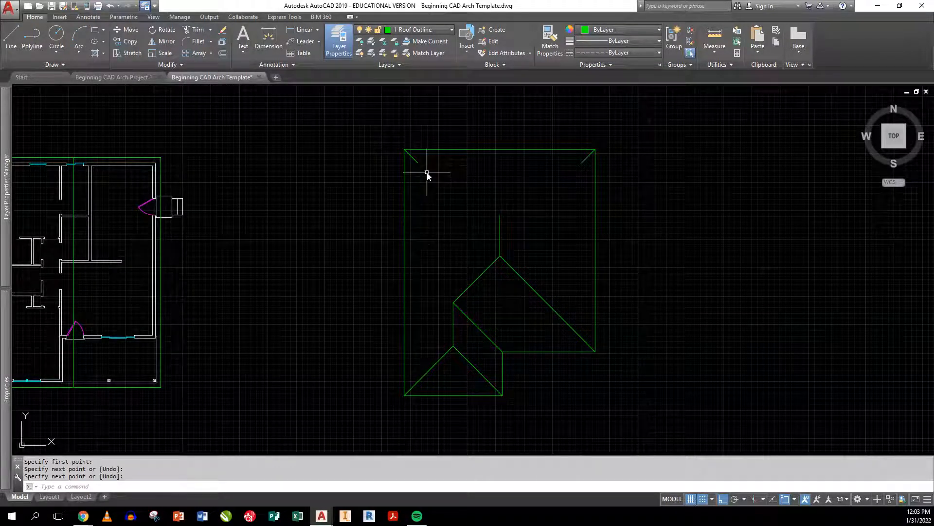
key(Return)
key(Escape)
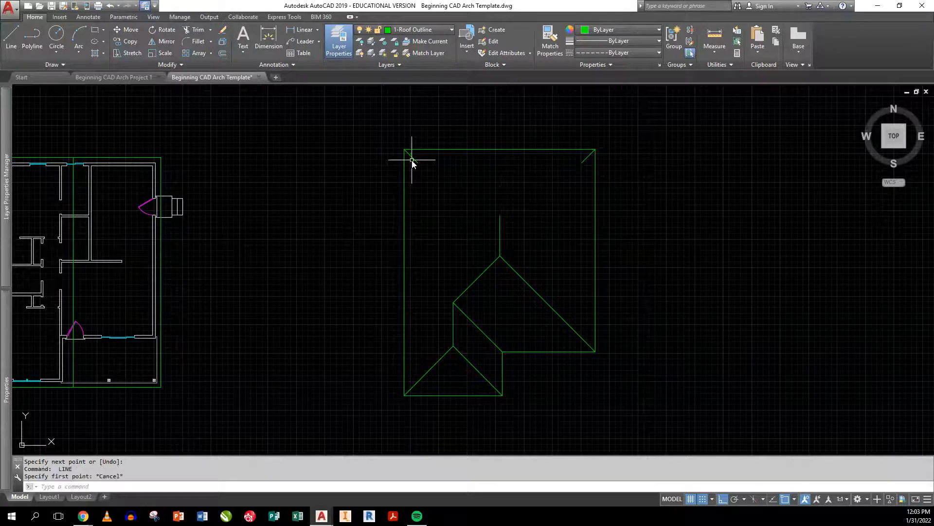
- Fillet the northwest and northeast corner diagonals together and trim the main ridge line beyond their meeting point
text(f)
key(Return)
click(411, 156)
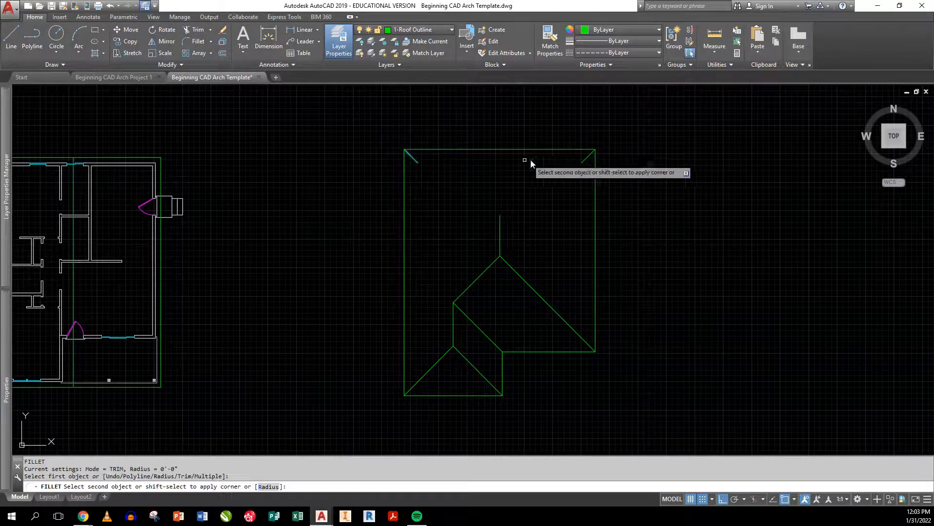
click(583, 160)
text(tr)
key(Return)
key(Return)
click(500, 229)
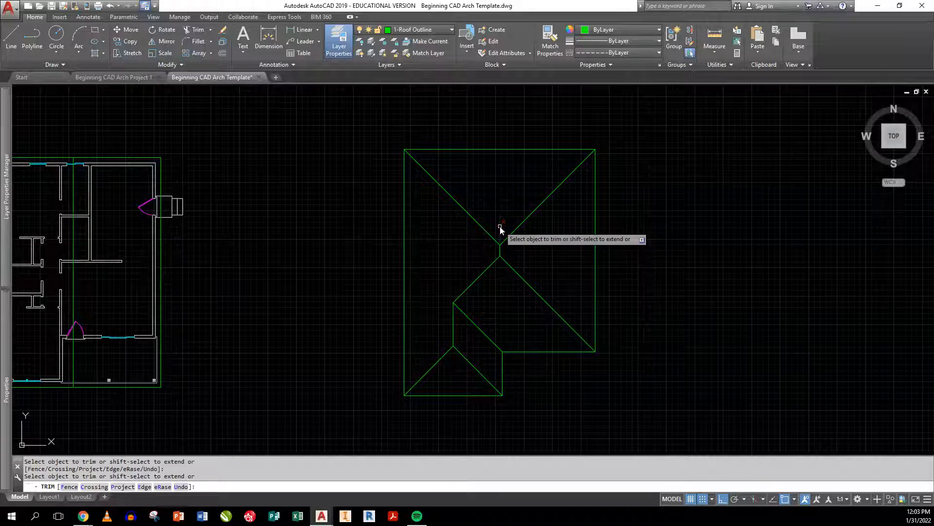
key(Return)
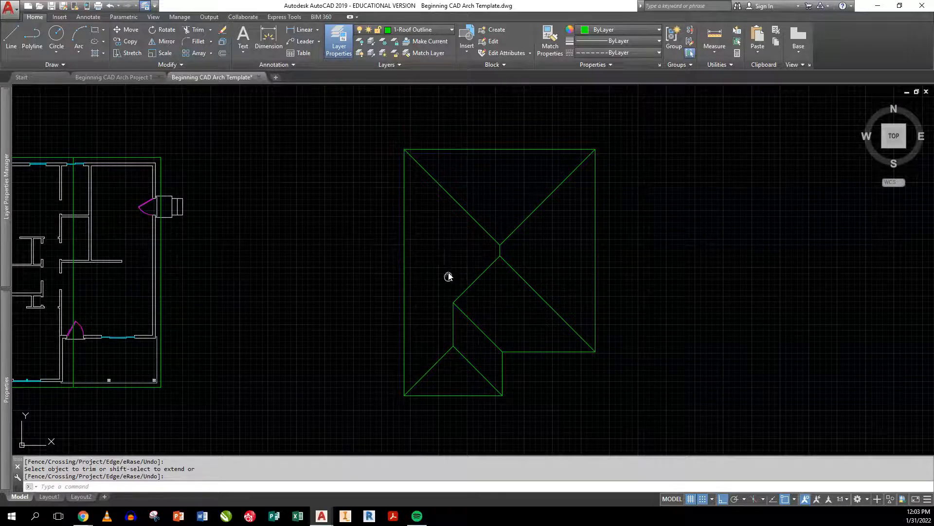
- Erase all hip, valley and ridge lines inside the separate roof plan, keeping only its L-shaped outline
scroll(448, 263, down, 5)
middle_drag(453, 240, 468, 238)
scroll(502, 245, up, 2)
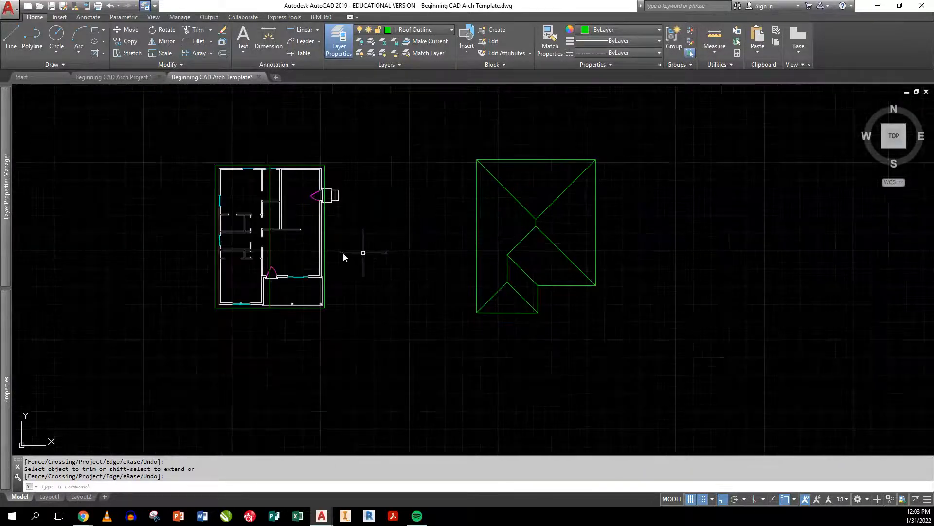
scroll(305, 248, up, 2)
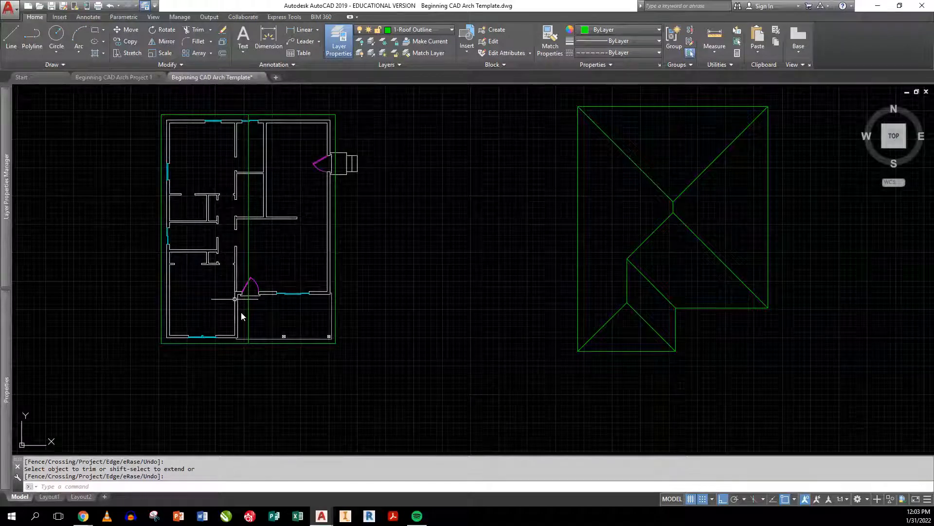
scroll(529, 321, down, 1)
middle_drag(530, 321, 457, 319)
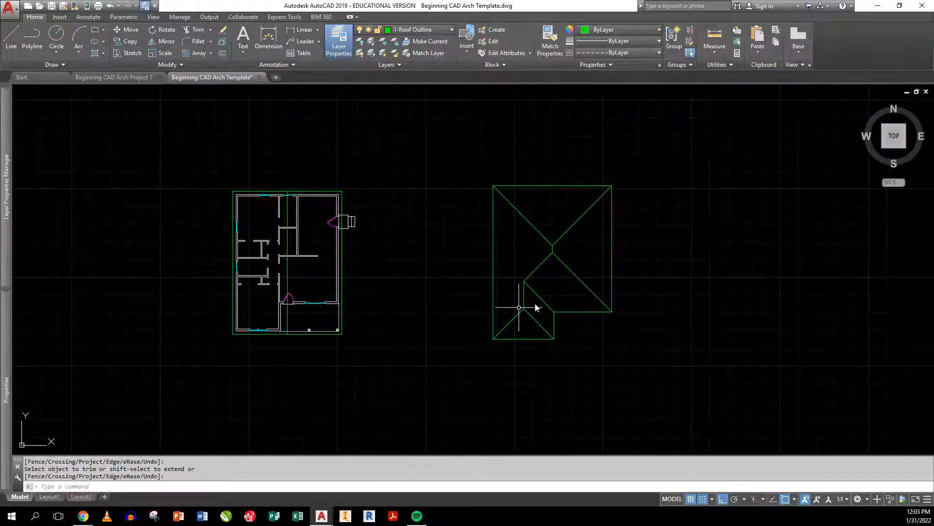
key(Return)
click(573, 304)
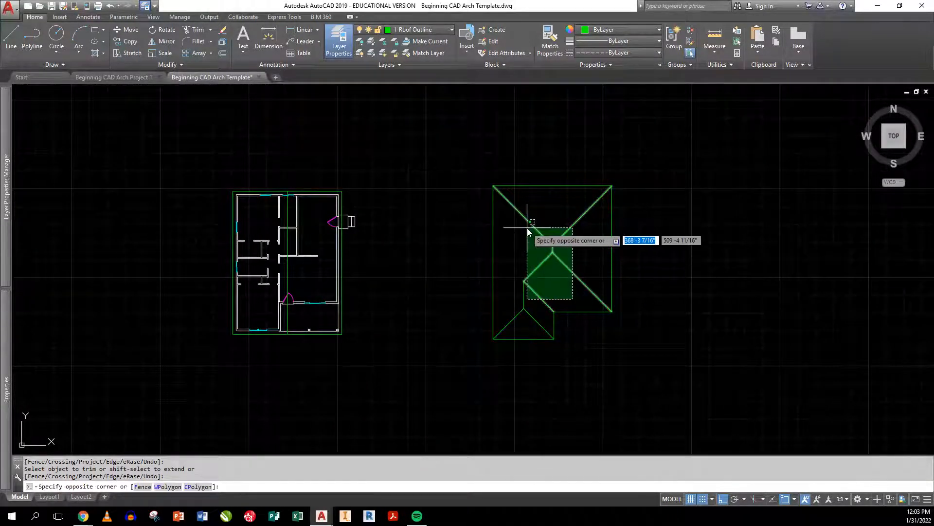
click(527, 228)
click(532, 323)
click(516, 300)
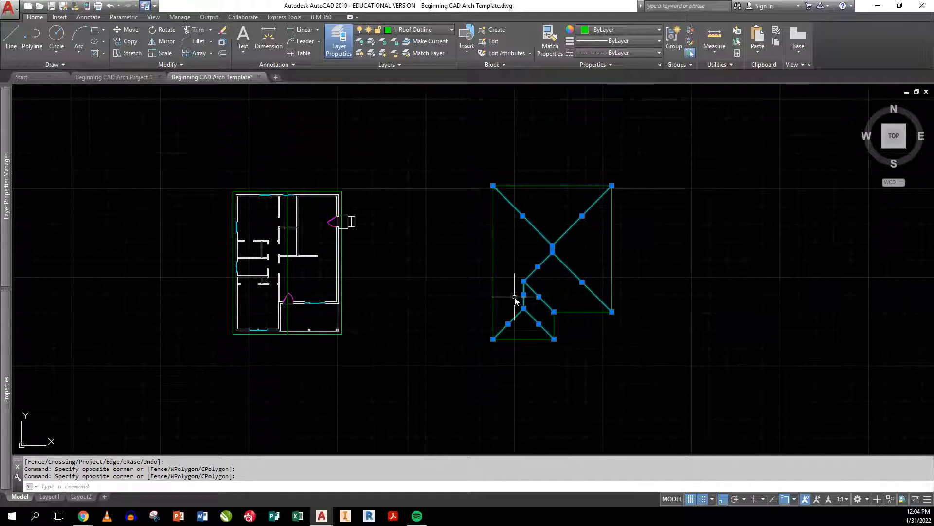
key(Delete)
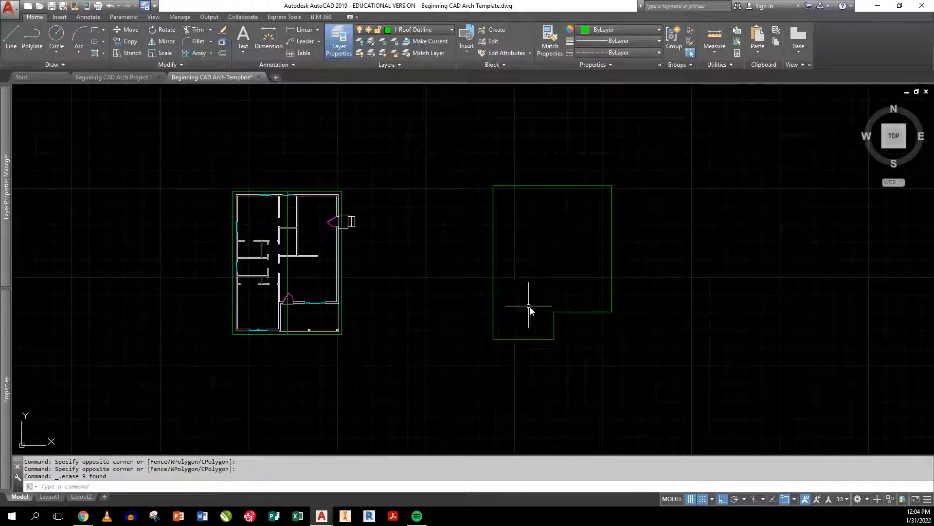
- Offset the L-shaped roof outline 30" inward and erase the original outer outline
scroll(534, 310, up, 2)
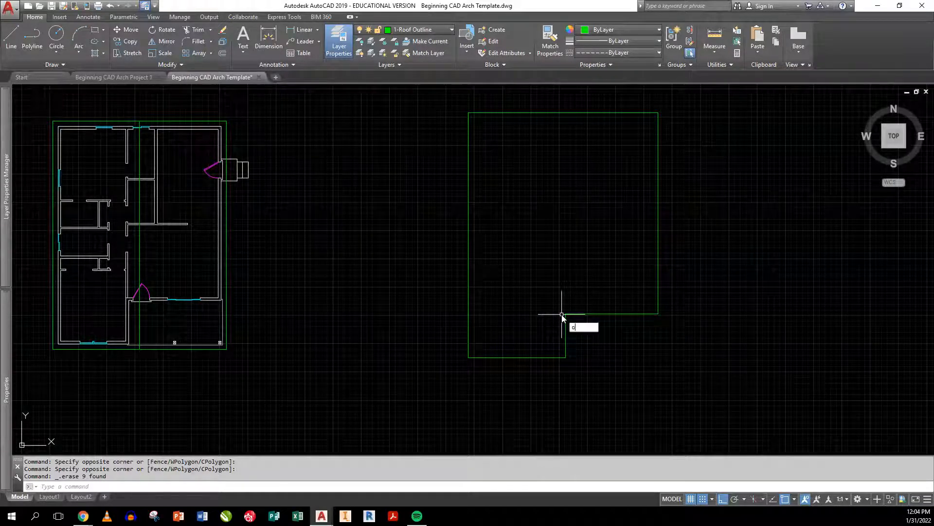
key(Return)
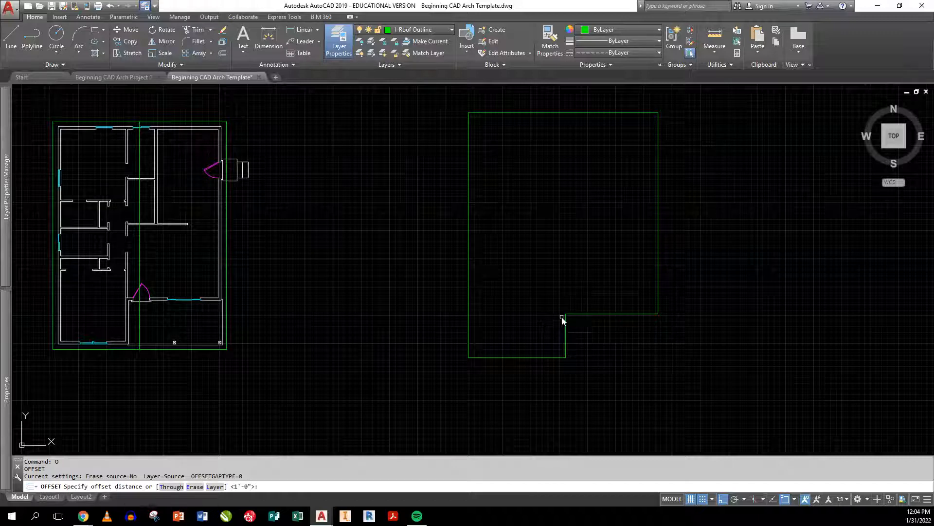
text(30)
key(Return)
click(573, 317)
click(565, 282)
key(Return)
click(574, 332)
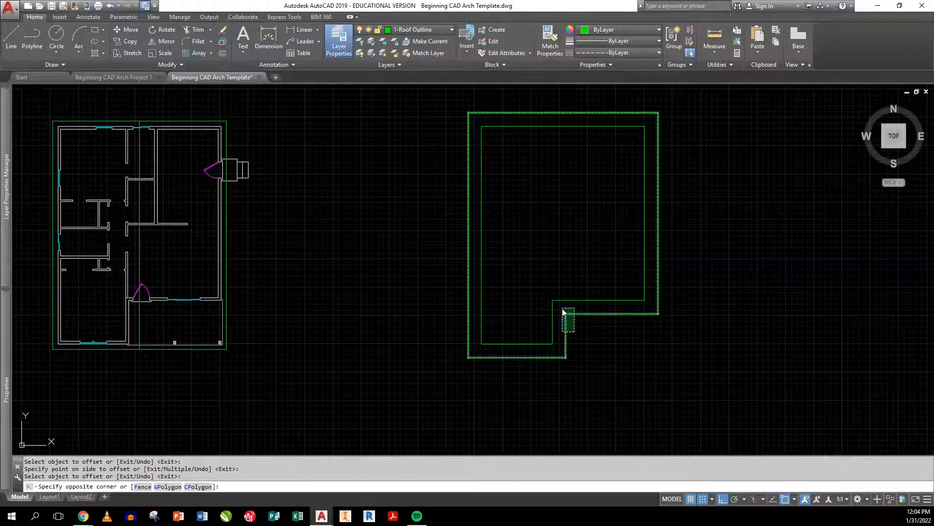
click(561, 313)
key(Delete)
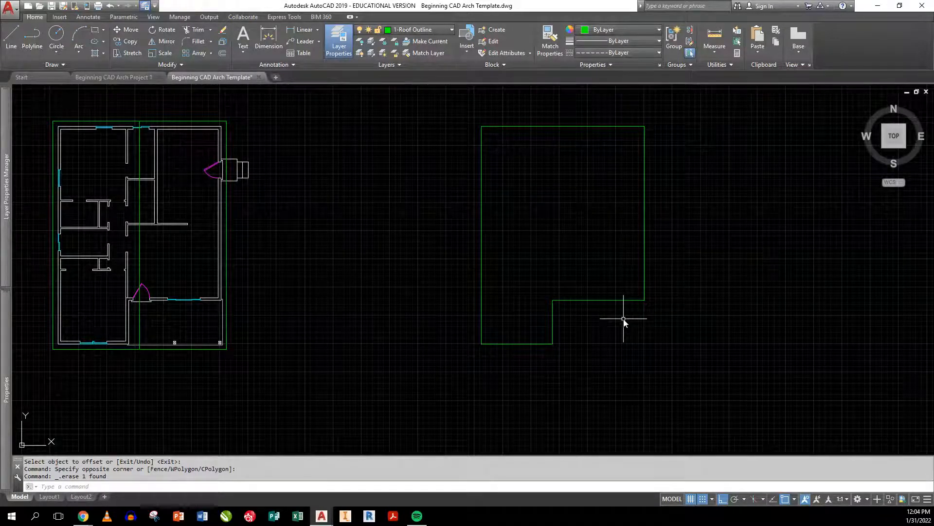
- Explode the remaining L-shaped outline into separate lines
text(x)
key(Return)
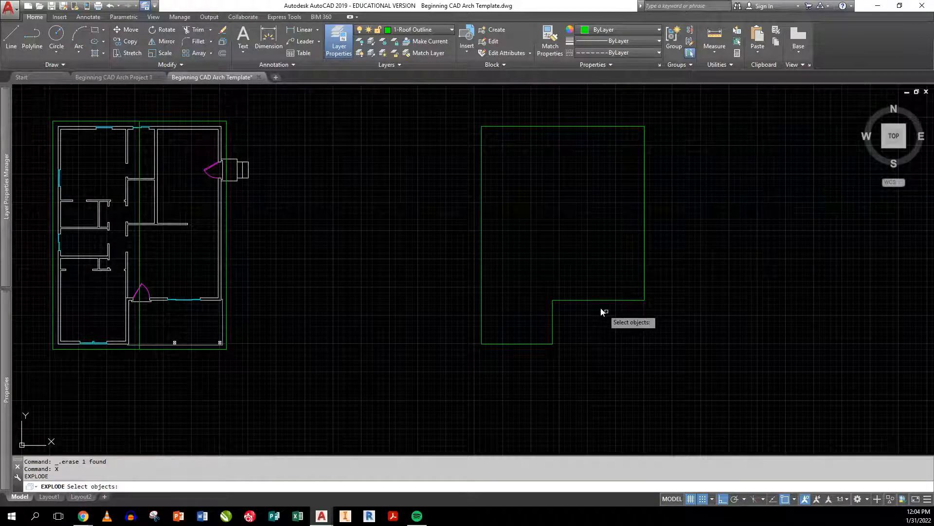
click(591, 300)
key(Return)
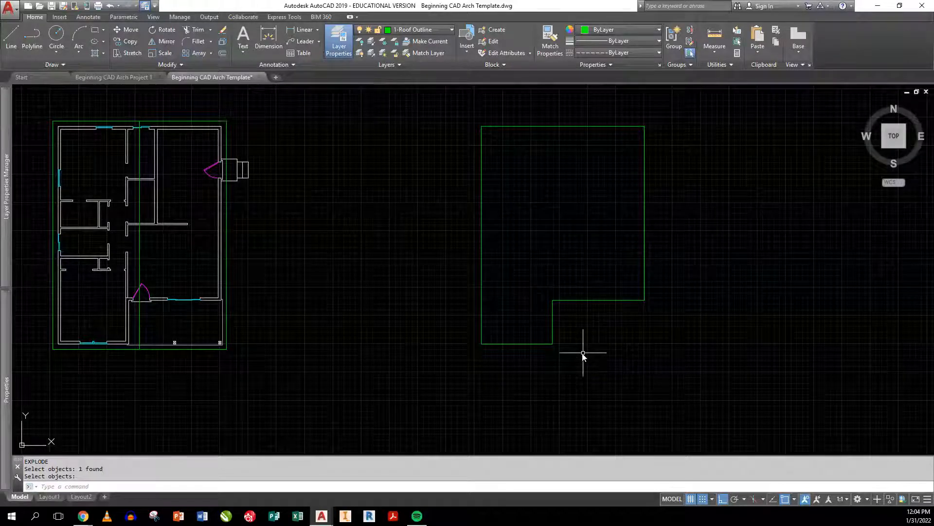
- Draw a vertical line from the midpoint of the main block's north edge down into the main block
text(l)
key(Return)
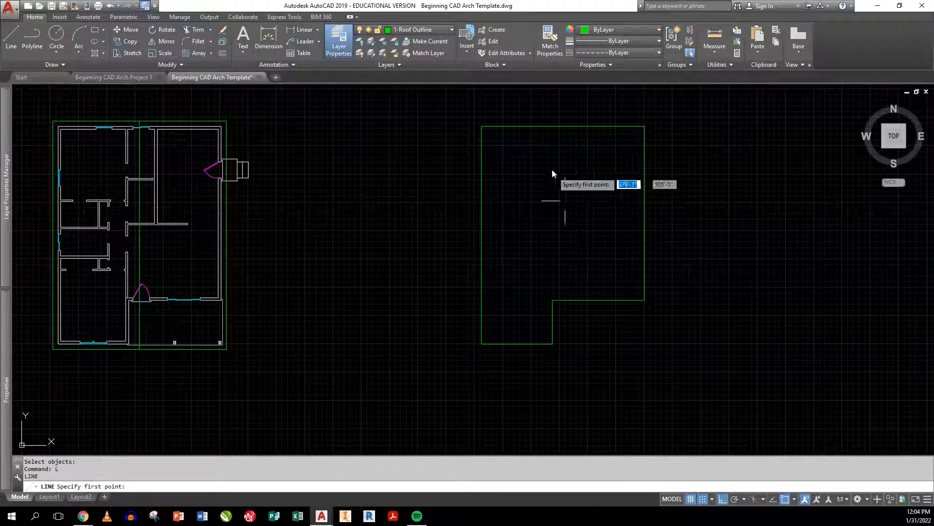
click(559, 128)
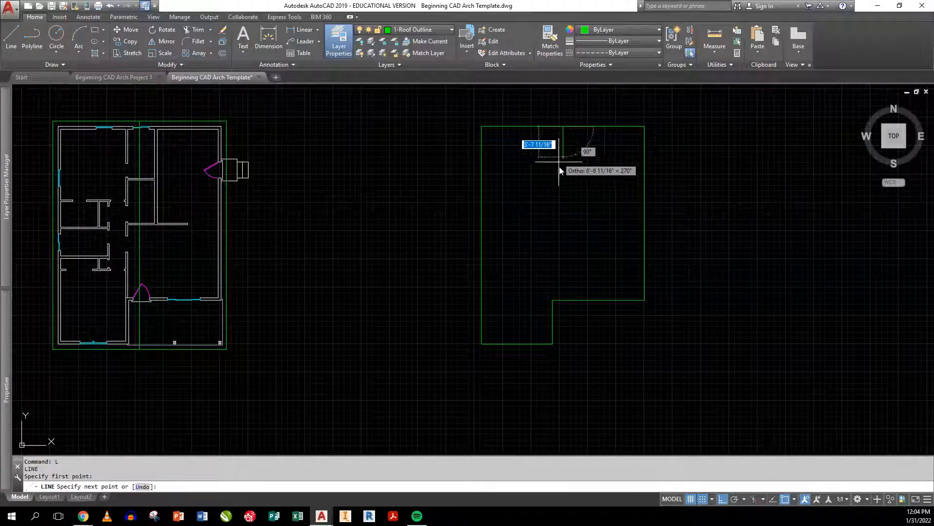
click(568, 254)
key(Return)
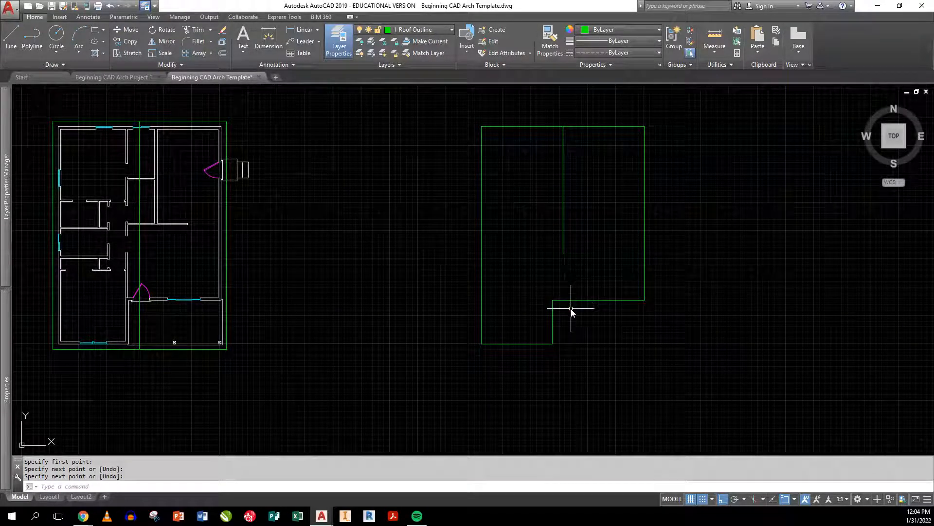
- Extend the main block's vertical centre line down to its south edge
key(Return)
key(Return)
click(573, 263)
click(555, 241)
key(Return)
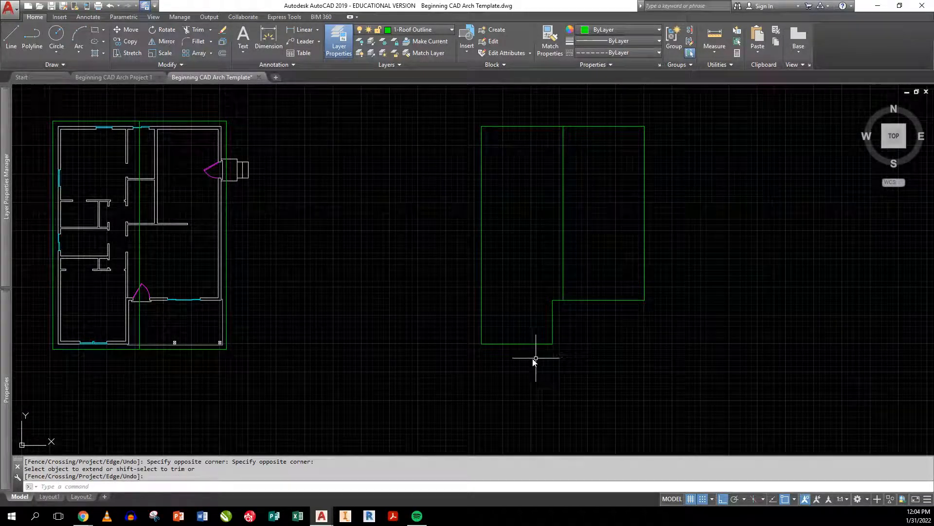
- Draw a vertical centre line from the midpoint of the south wing's bottom edge up into the roof plan
text(L)
key(Return)
click(517, 343)
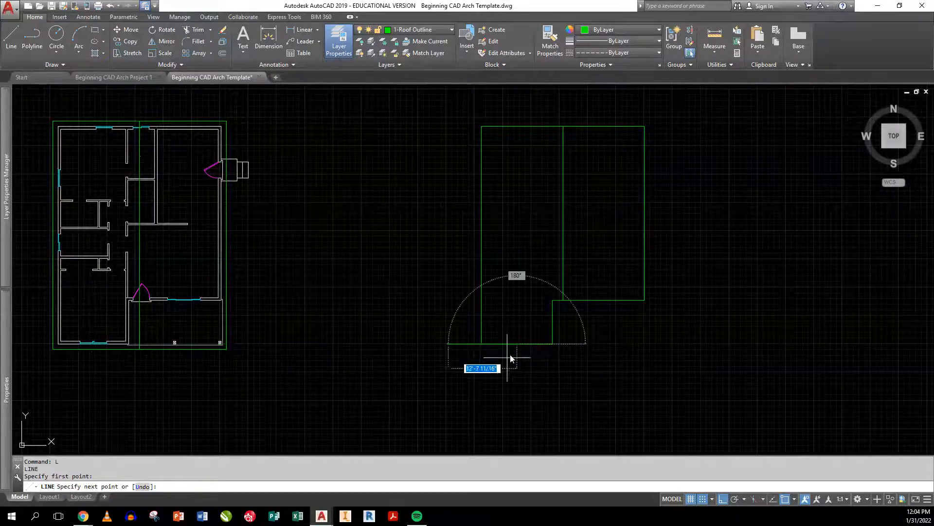
click(517, 253)
key(Return)
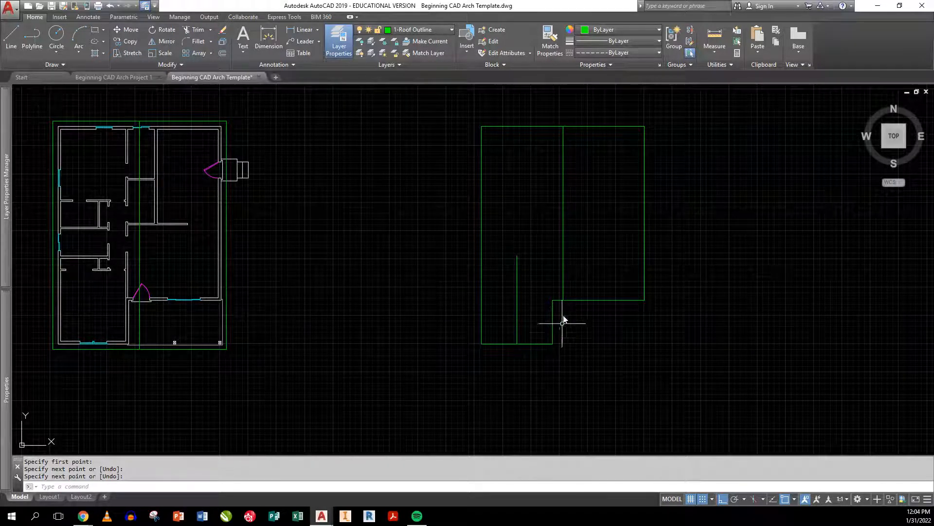
- Fillet the main block's south edge and the wing's centre line into a zero-radius corner
text(f)
key(Return)
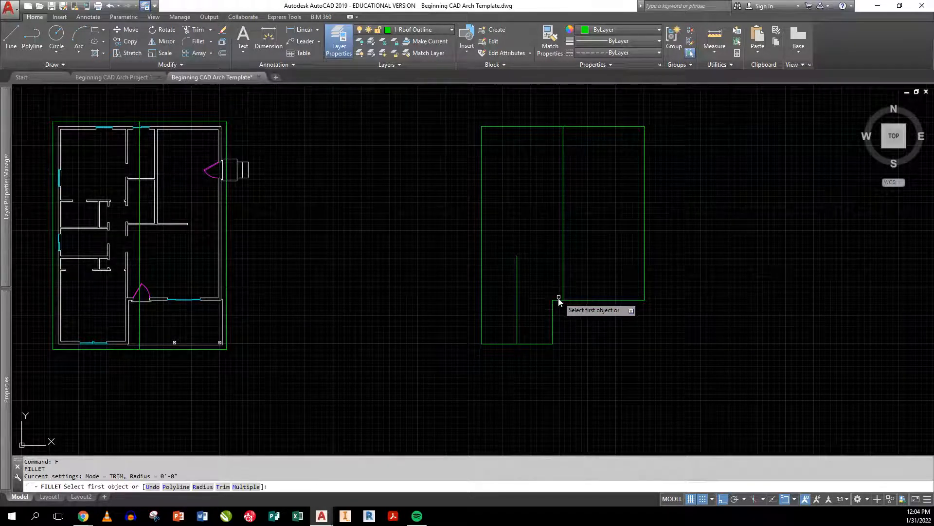
click(559, 299)
click(518, 315)
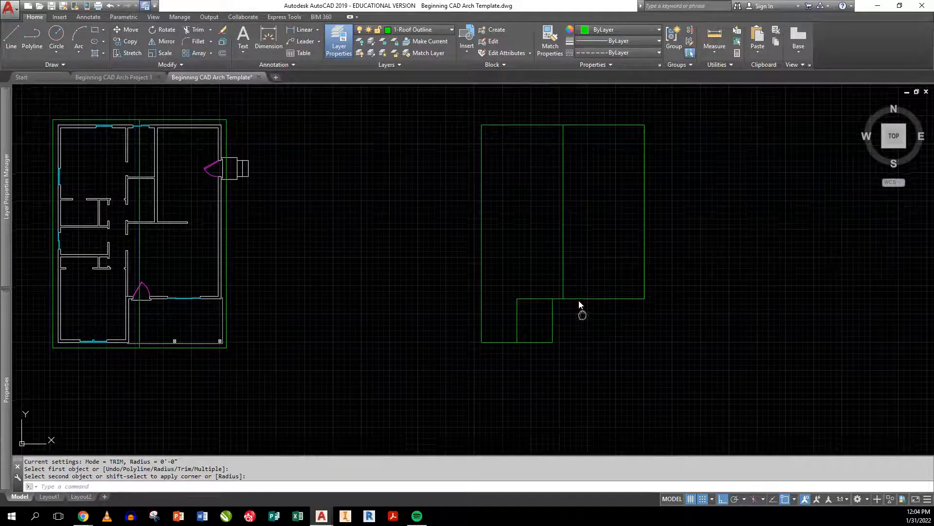
middle_drag(582, 320, 566, 248)
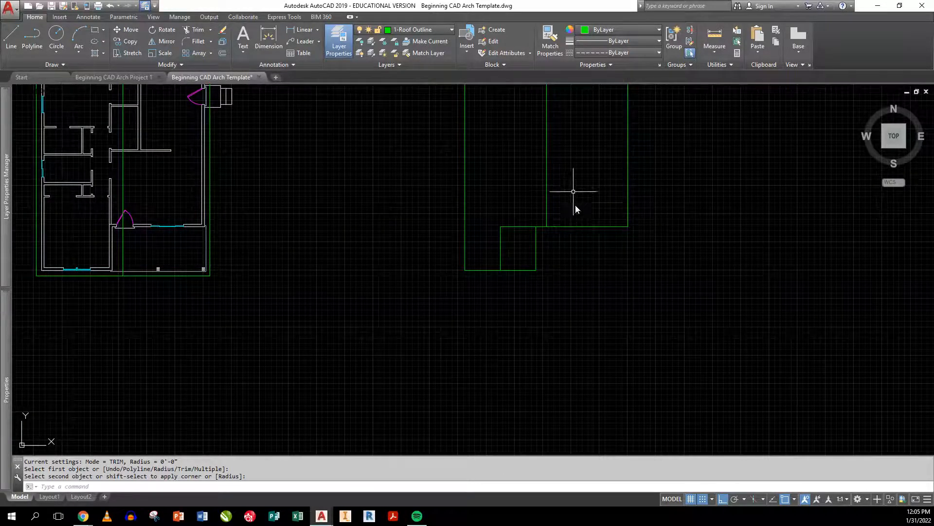
middle_drag(563, 251, 534, 312)
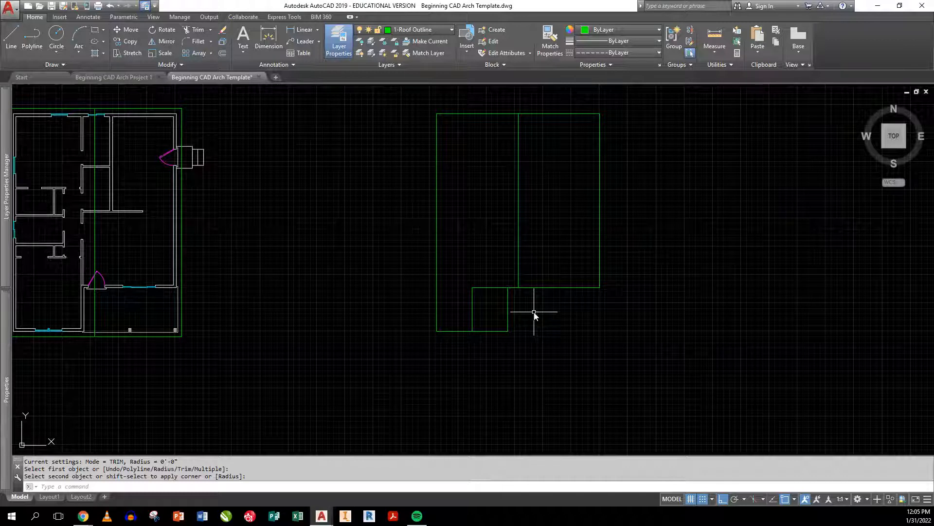
- Offset the outline's west edge, the main block's east edge and the wing's east edge 24" outward
key(Escape)
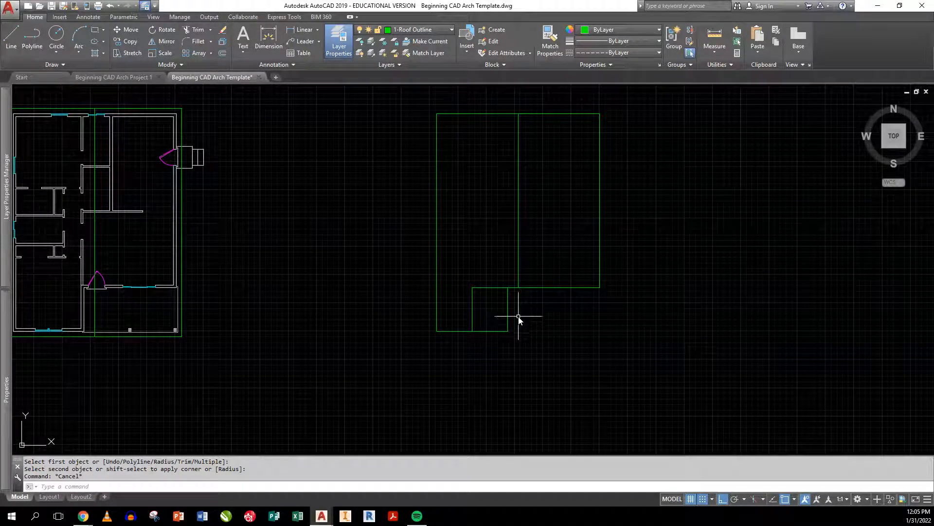
key(Escape)
key(Escape)
key(Return)
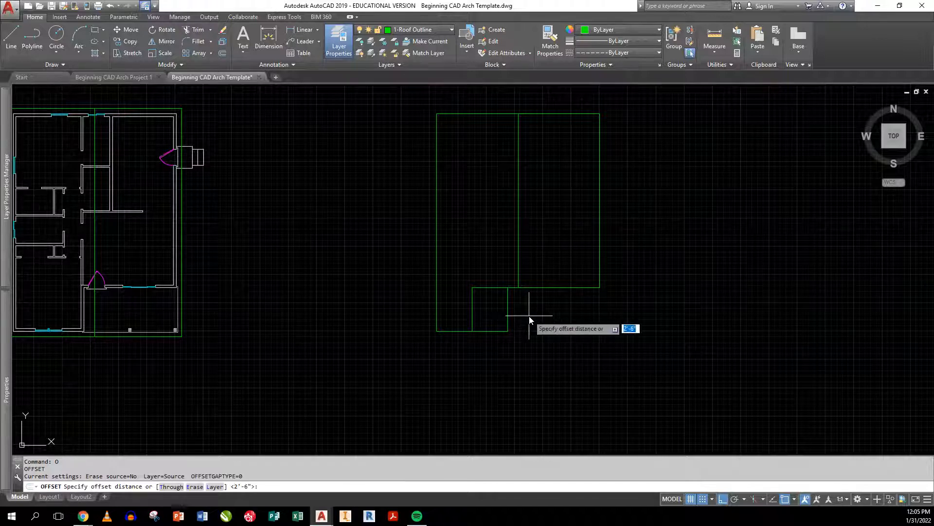
text(24)
key(Return)
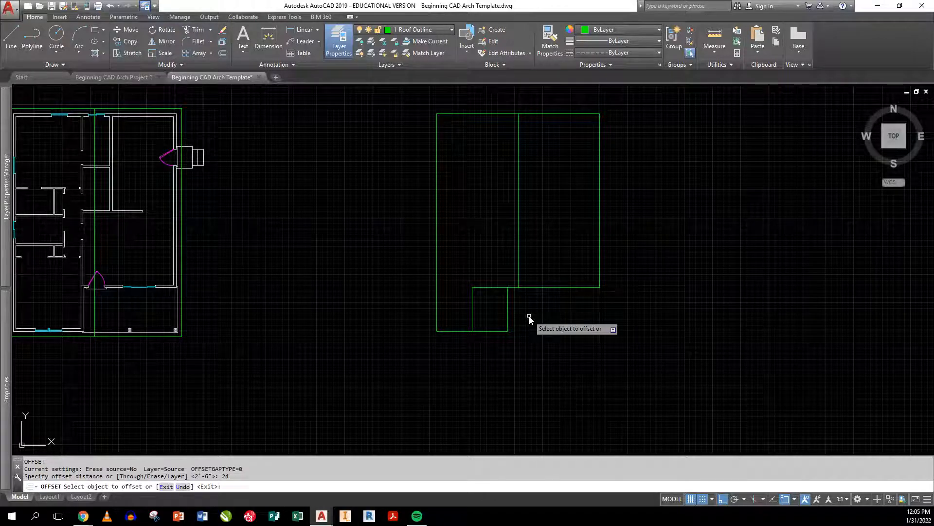
click(601, 248)
click(646, 260)
click(436, 235)
click(402, 223)
click(507, 305)
click(544, 317)
key(Return)
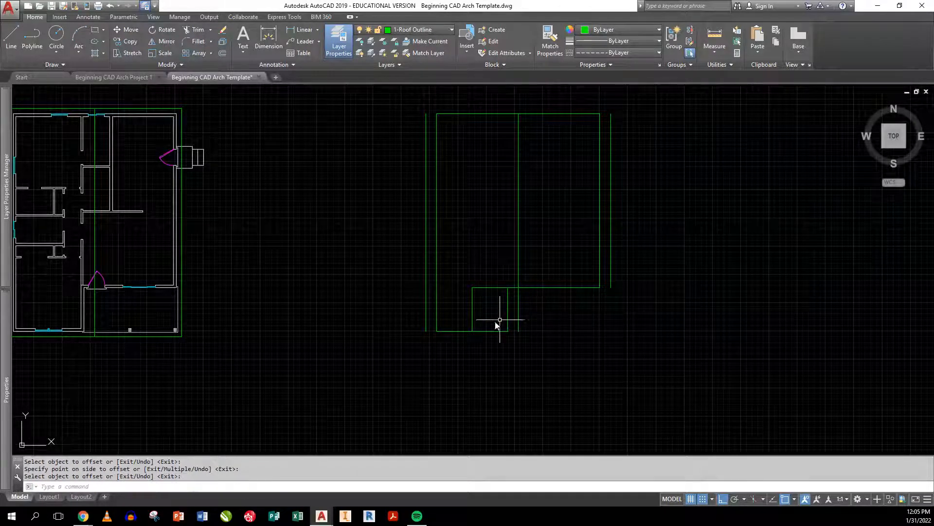
- Erase the three original vertical wall lines inside the new 24" offsets
click(509, 310)
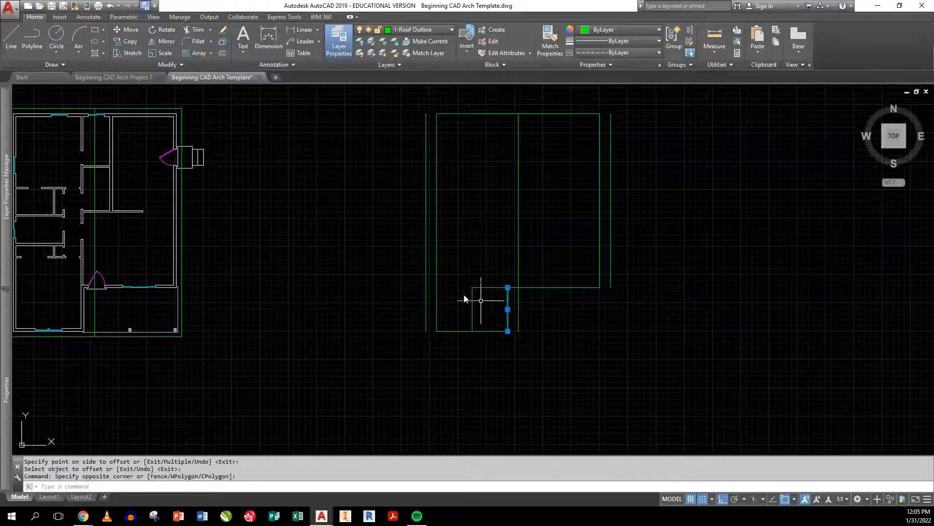
click(437, 275)
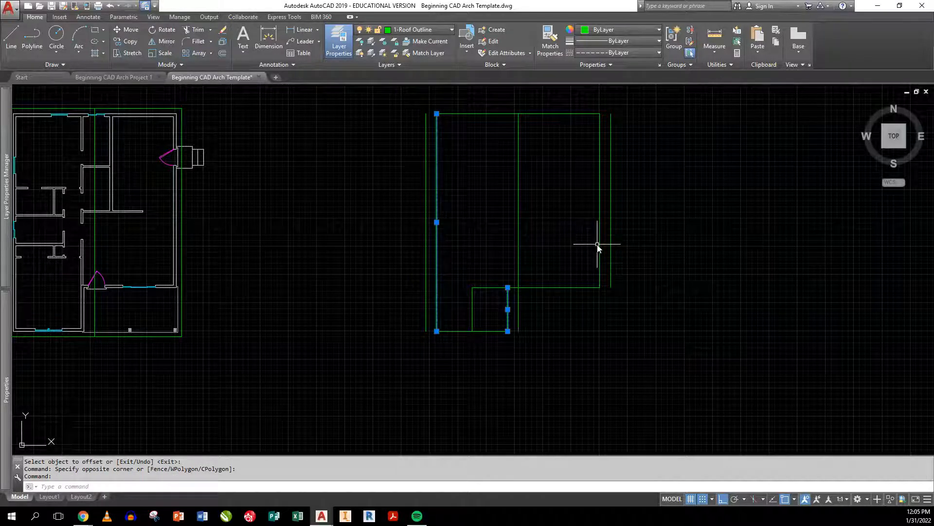
click(599, 247)
text(e)
key(Return)
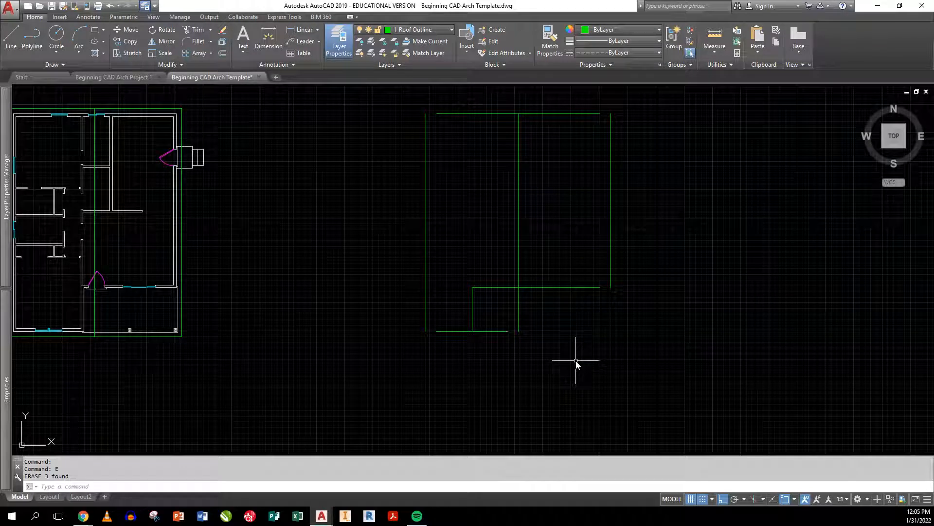
- Offset the wing's south edge, the main block's south edge and the north edge 12" outward
text(o)
key(Return)
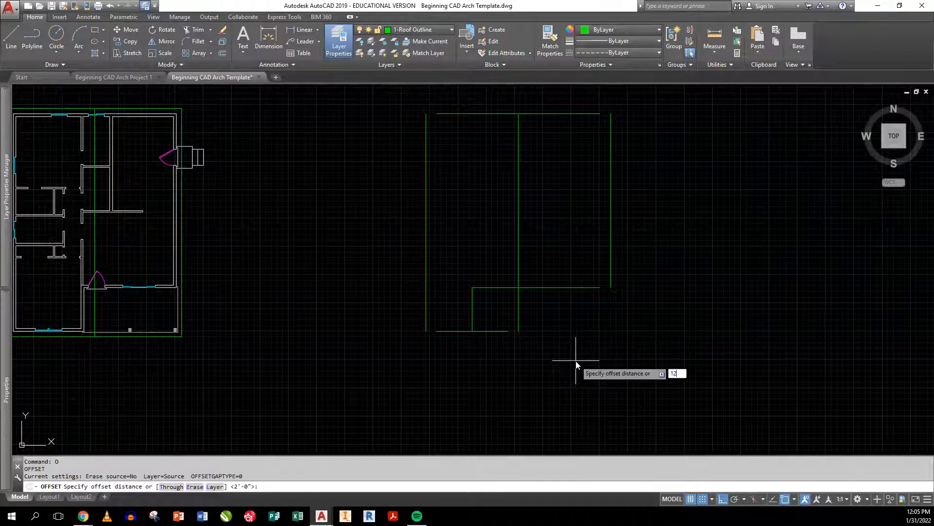
text(12)
key(Return)
click(486, 331)
click(489, 343)
click(549, 287)
click(548, 295)
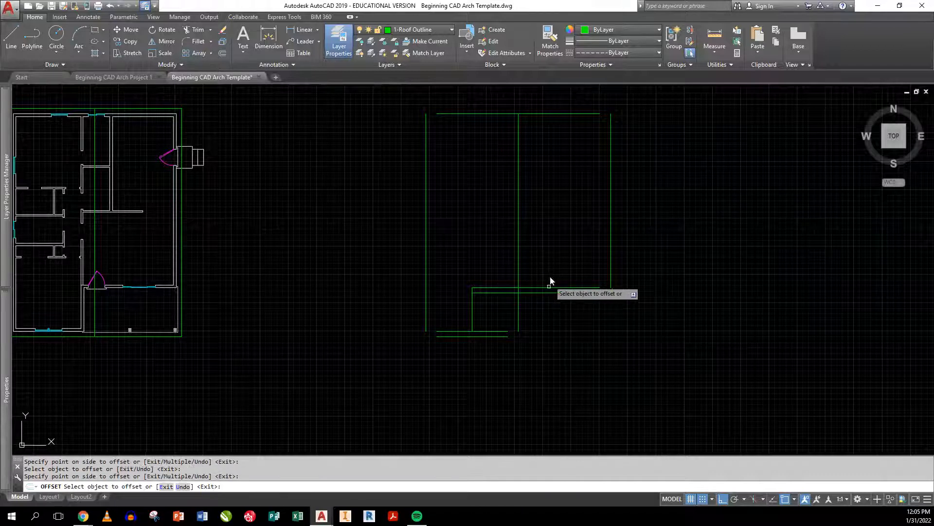
click(530, 113)
click(533, 108)
key(Return)
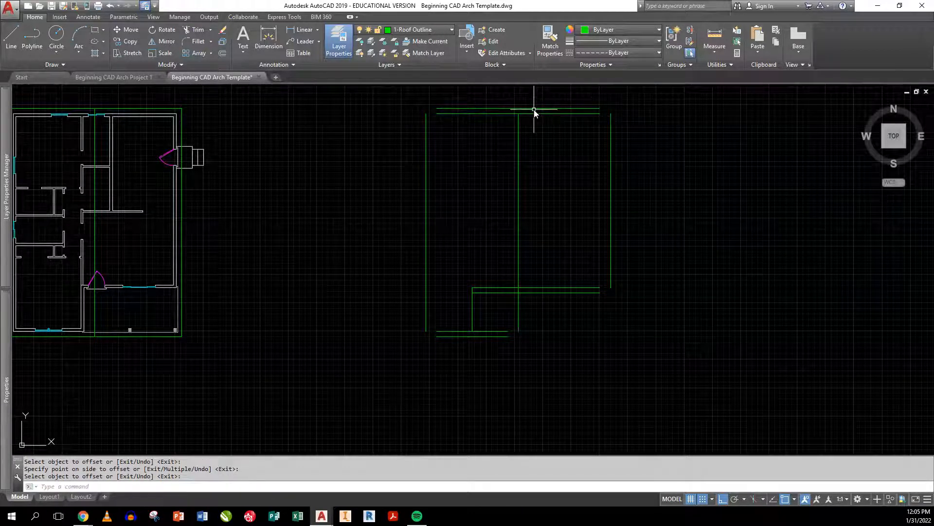
- Erase the three original horizontal wall lines inside the new 12" offsets
click(542, 114)
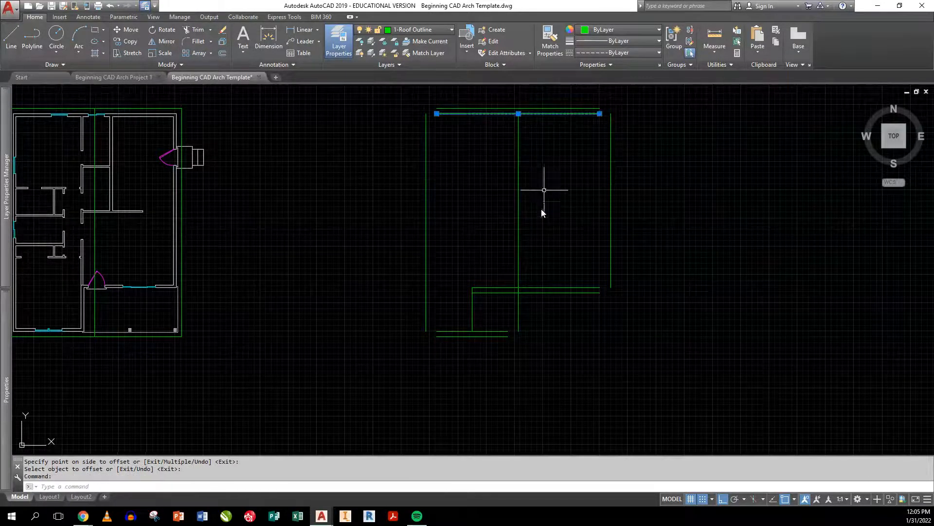
click(535, 288)
click(488, 331)
text(e)
key(Return)
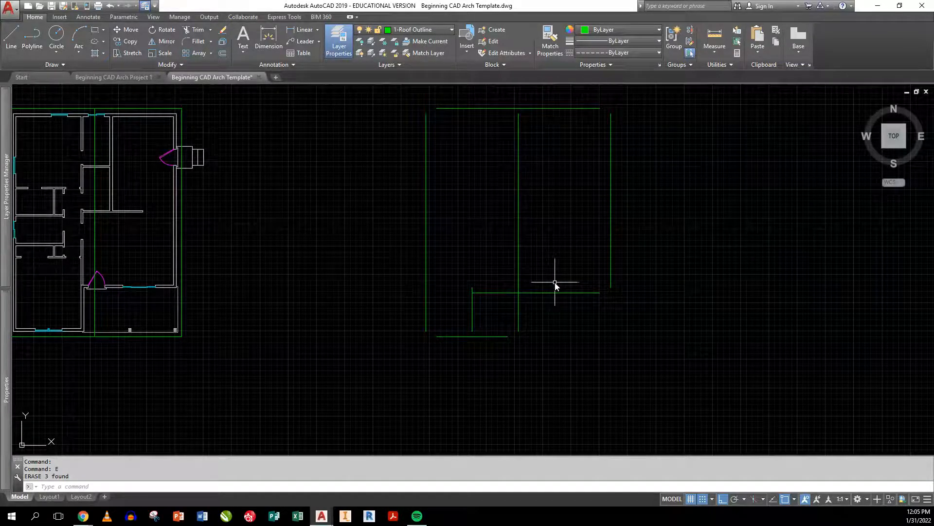
- Close the wing's southeast and southwest corners with zero-radius fillets
text(f)
key(Return)
click(519, 321)
click(494, 336)
key(Return)
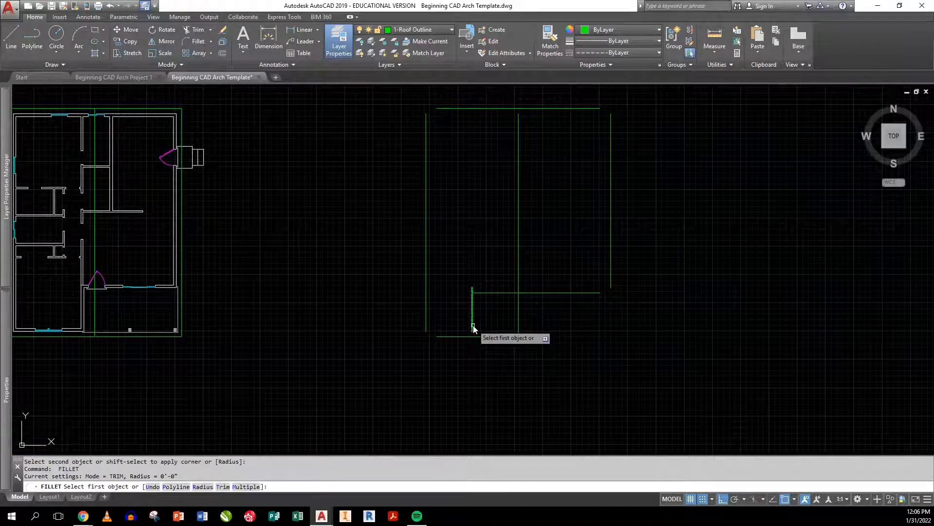
click(423, 313)
click(446, 335)
click(423, 313)
- Close the northwest, northeast and main block's southeast corners of the roof outline with zero-radius fillets
key(Return)
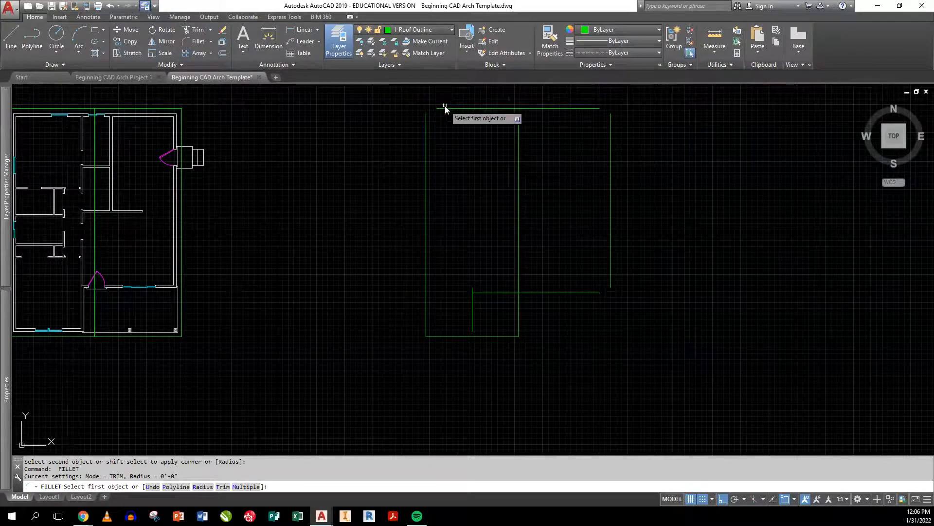
click(446, 106)
click(426, 125)
key(Return)
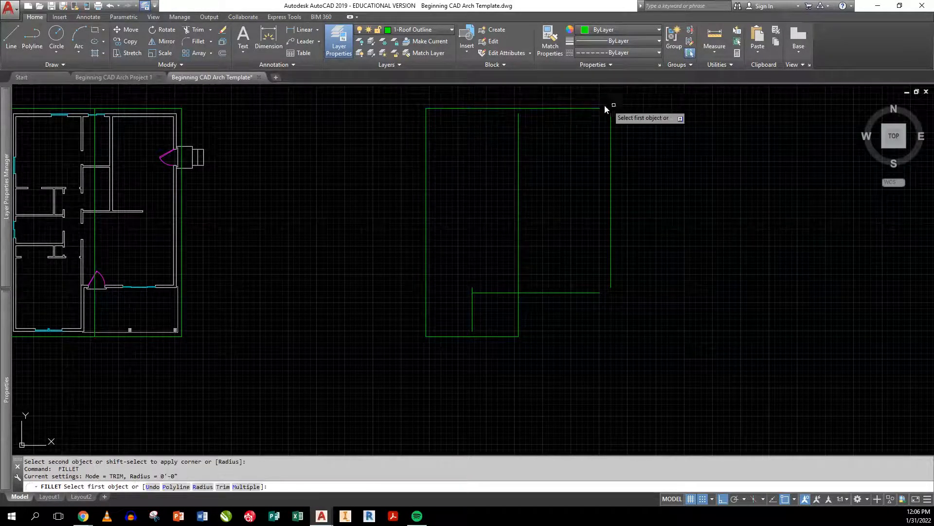
click(595, 110)
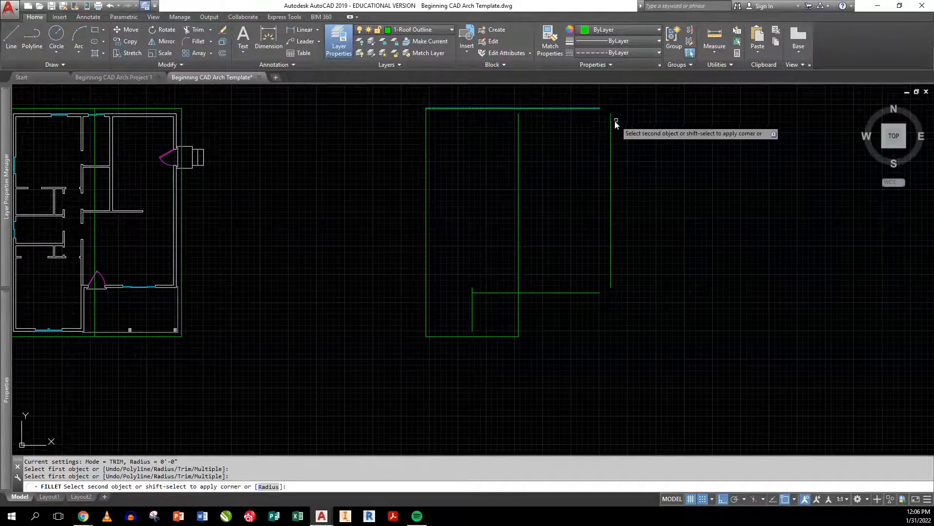
click(610, 121)
key(Return)
click(612, 266)
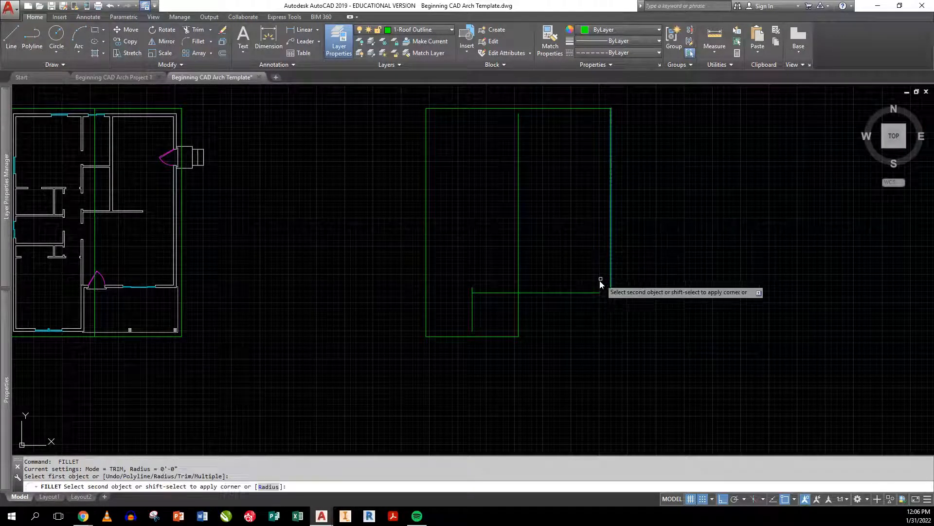
click(592, 292)
key(Return)
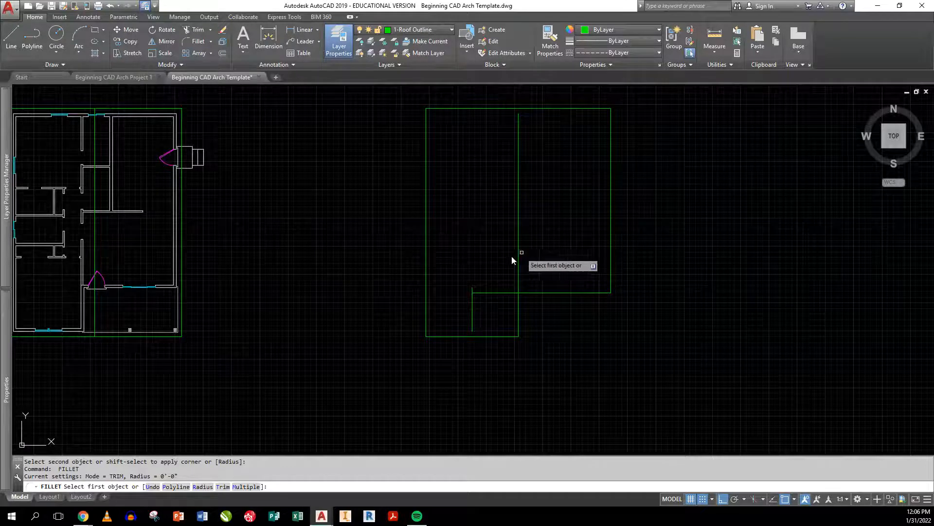
scroll(477, 297, up, 2)
key(Escape)
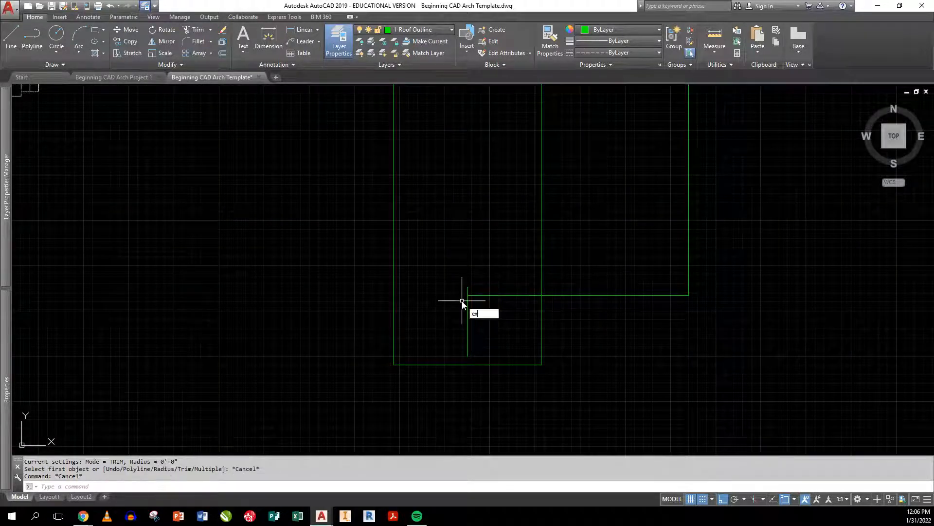
text(e)
key(Return)
key(Return)
click(486, 364)
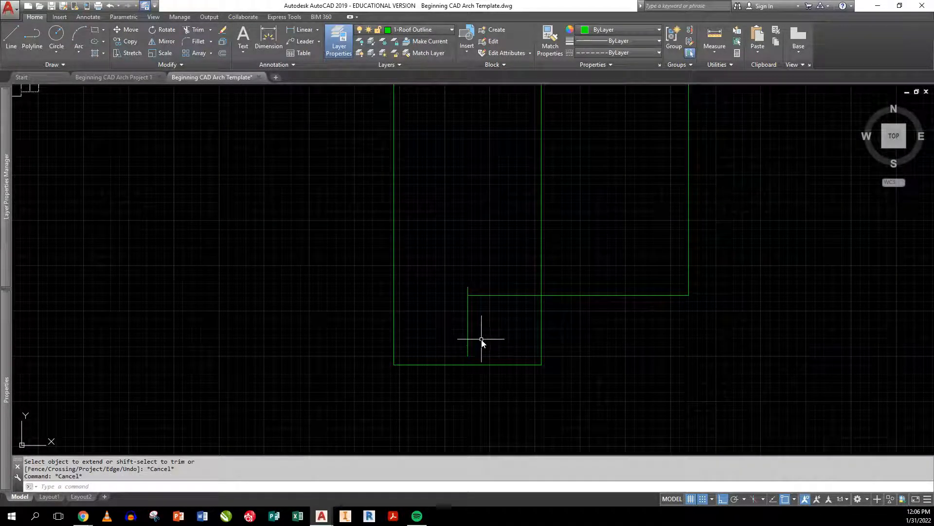
- Extend the wing's centre line down to the wing's new south edge
key(Return)
key(Return)
key(Return)
click(493, 337)
click(454, 326)
key(Return)
- Trim the top end of the wing's east edge at the main block's south edge
scroll(543, 303, up, 5)
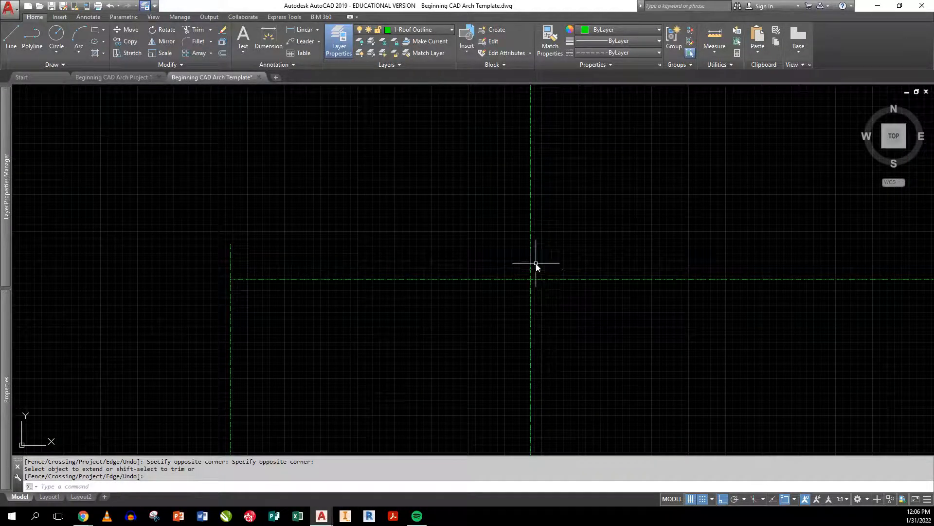
click(520, 331)
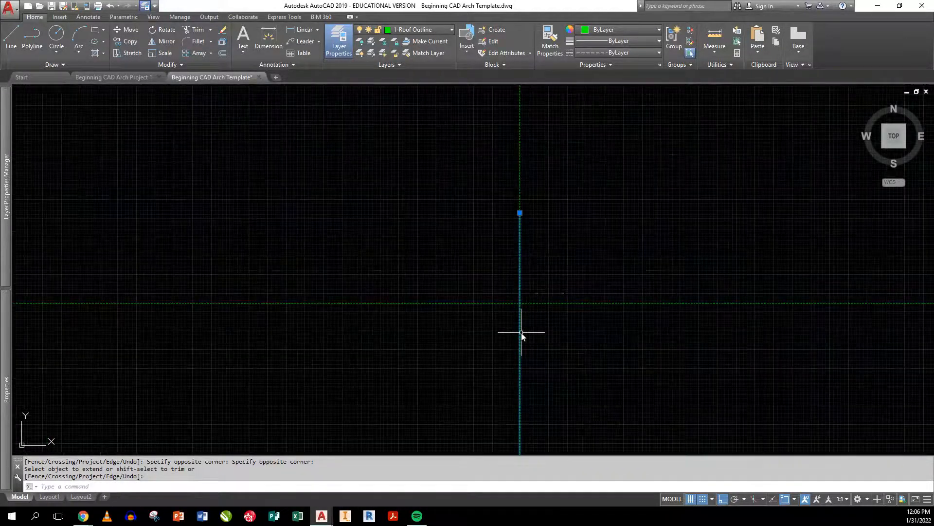
click(521, 189)
scroll(511, 204, up, 5)
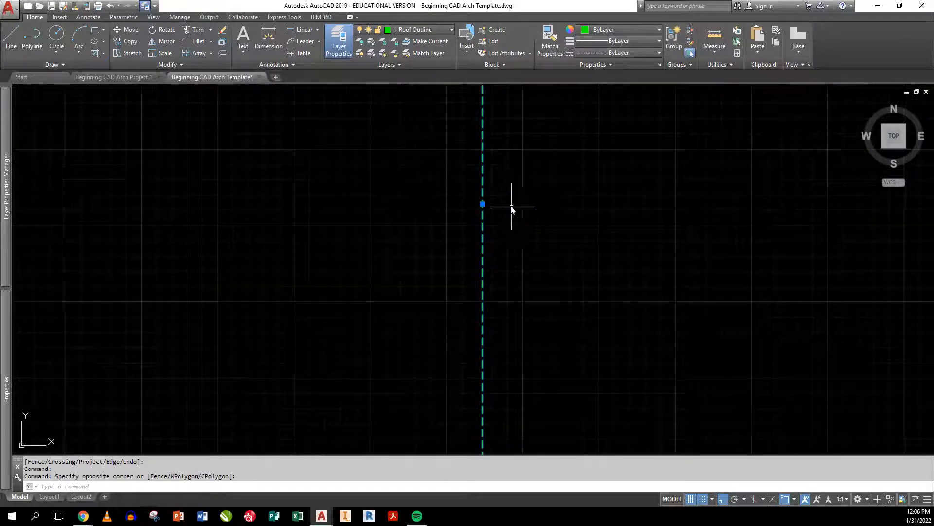
scroll(464, 207, down, 5)
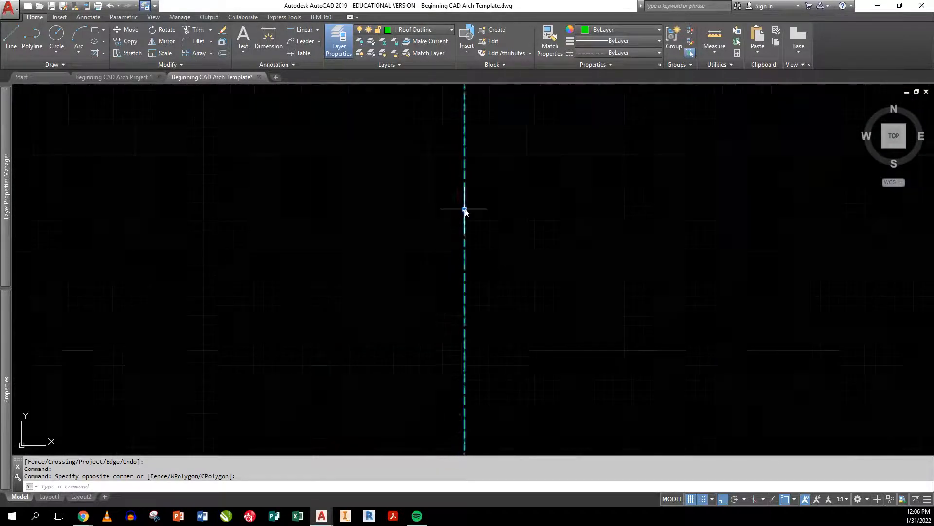
key(Escape)
text(tr)
key(Return)
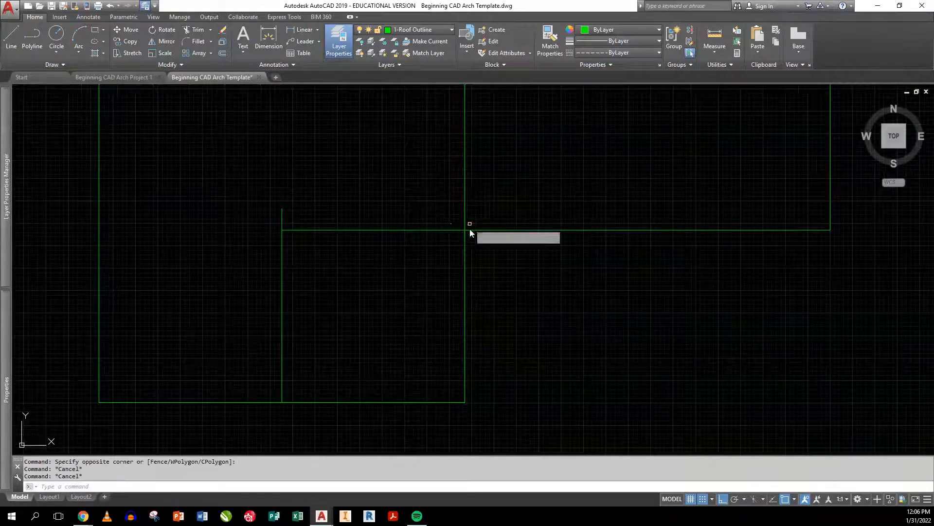
click(478, 231)
key(Return)
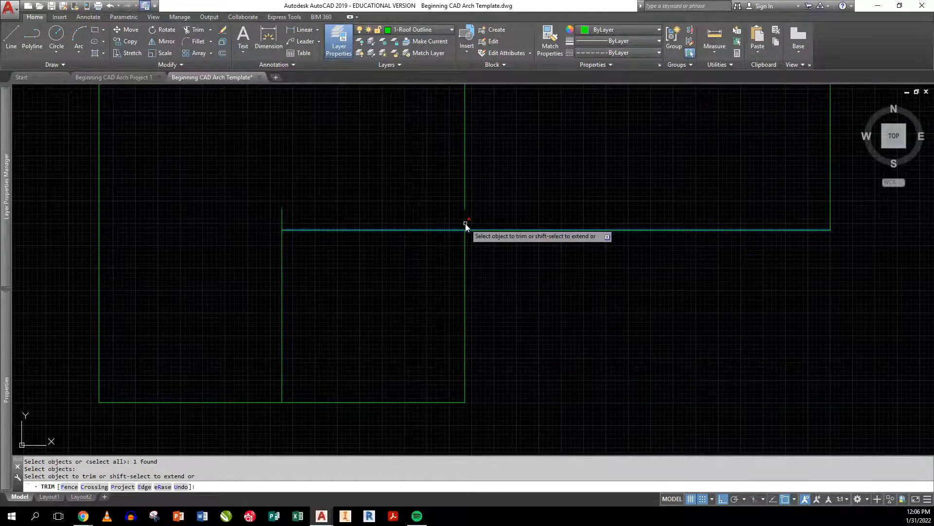
click(463, 220)
key(Return)
- Extend the main block's centre line down to the main block's new south edge
key(Return)
click(480, 206)
click(448, 185)
key(Return)
- Examine up close how the main centre line and the wing's east edge meet the main block's south edge
scroll(467, 233, up, 5)
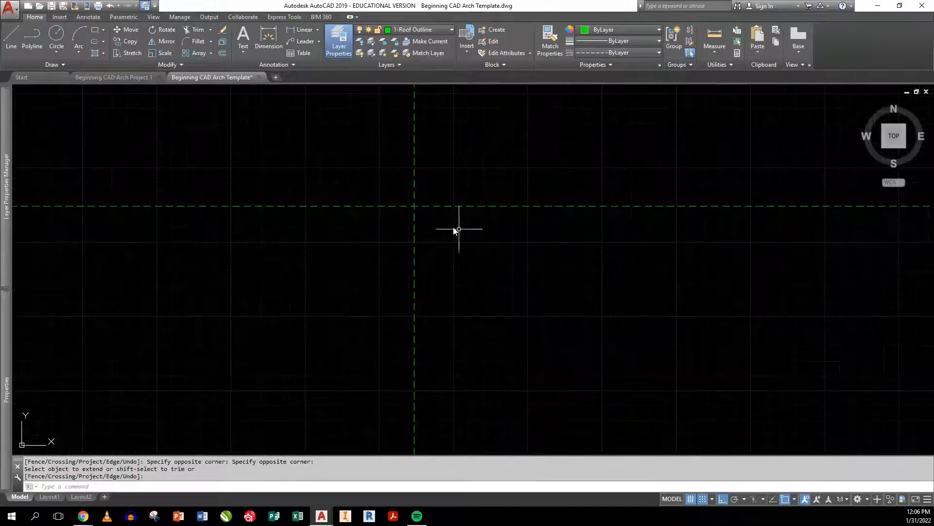
scroll(339, 225, up, 3)
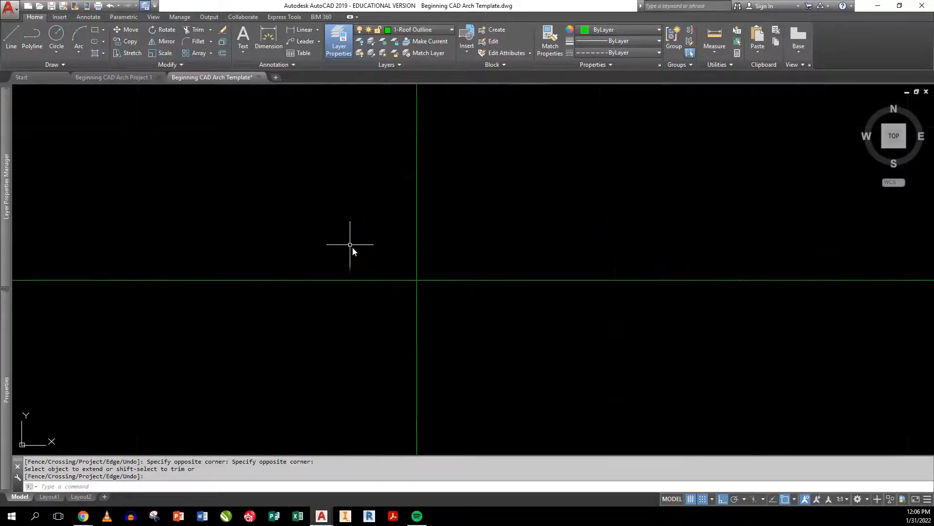
scroll(426, 257, up, 5)
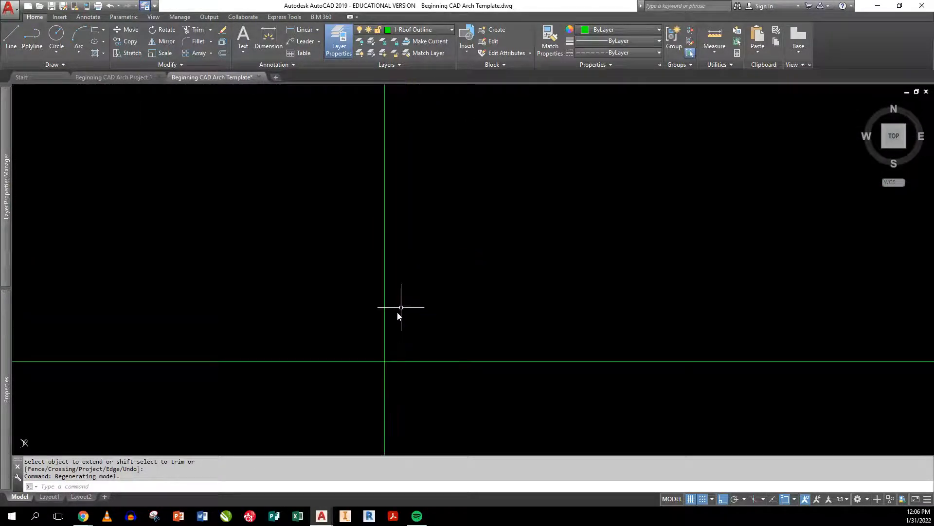
scroll(370, 373, up, 3)
scroll(426, 336, down, 3)
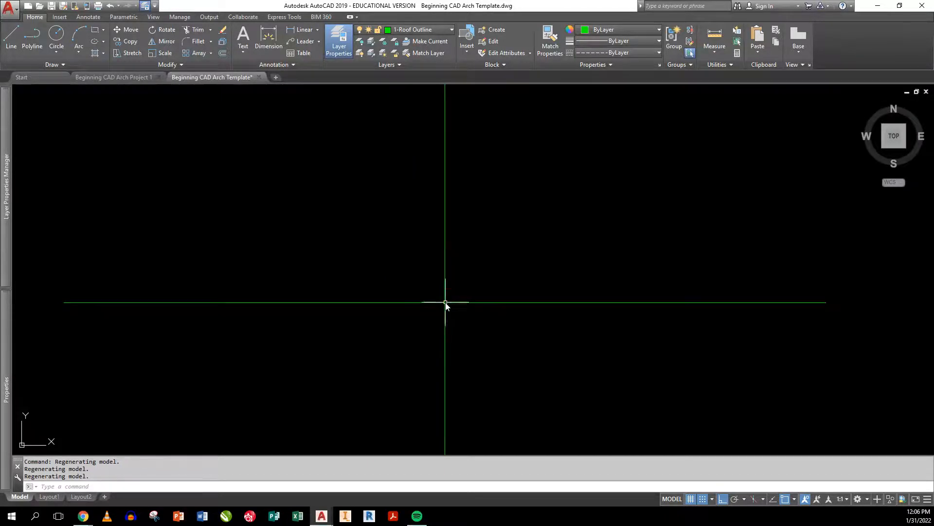
scroll(452, 298, down, 5)
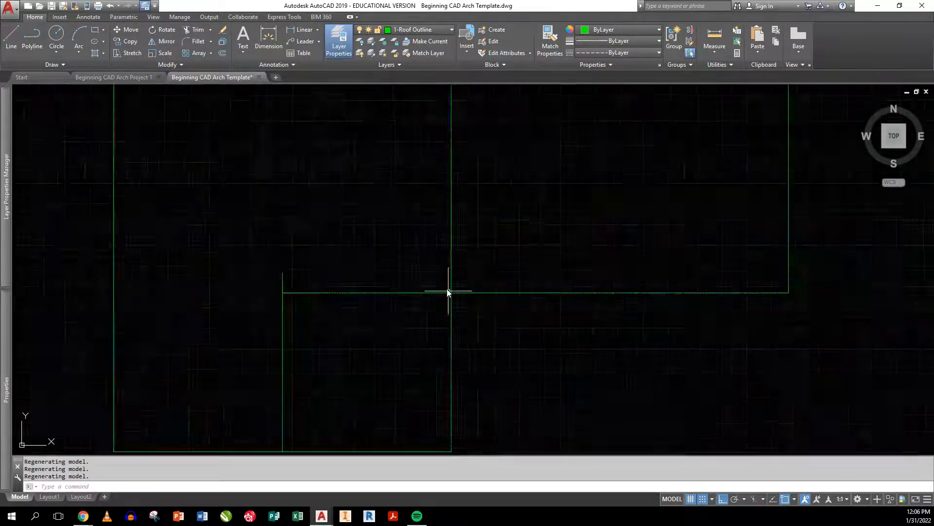
scroll(421, 275, up, 3)
key(Escape)
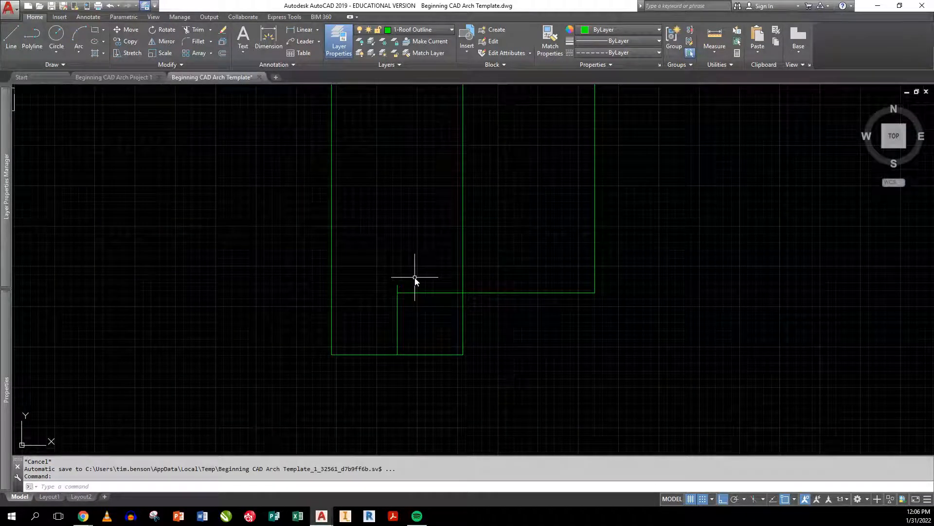
- Trim the short end of the wing's centre line that projects above the main block's south edge
text(tr)
key(Return)
key(Return)
click(408, 287)
click(386, 280)
key(Return)
middle_drag(505, 237, 496, 380)
key(Escape)
text(e)
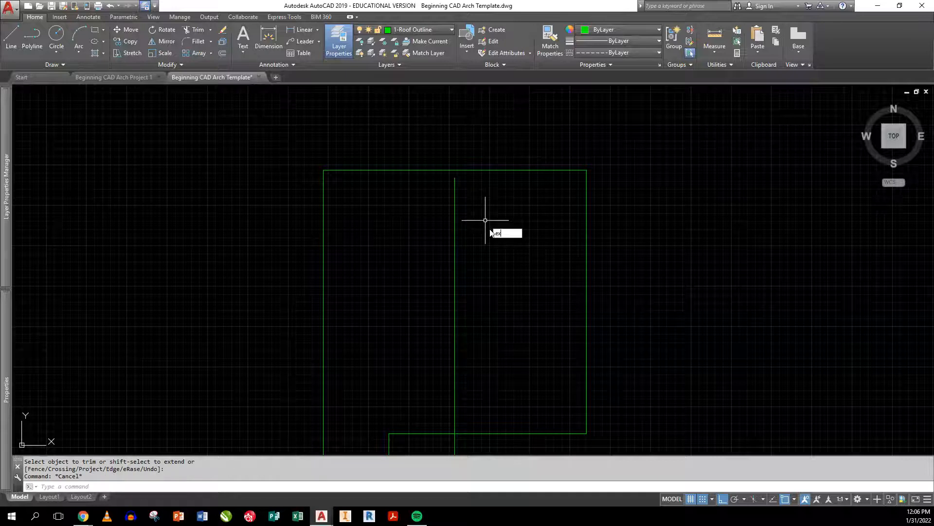
text(x)
key(Return)
click(468, 208)
click(440, 161)
key(Escape)
- Extend the main block's centre line up to the new north edge
text(ex)
key(Return)
key(Return)
click(462, 197)
click(445, 181)
key(Return)
scroll(502, 243, down, 4)
scroll(487, 248, up, 4)
scroll(481, 243, down, 4)
middle_drag(480, 251, 542, 269)
scroll(532, 254, down, 1)
middle_drag(609, 282, 531, 283)
scroll(560, 274, up, 2)
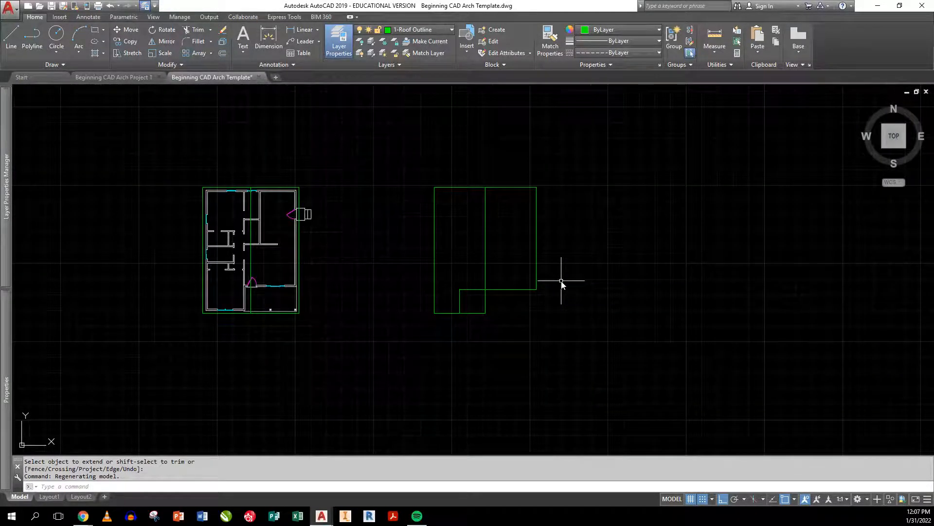